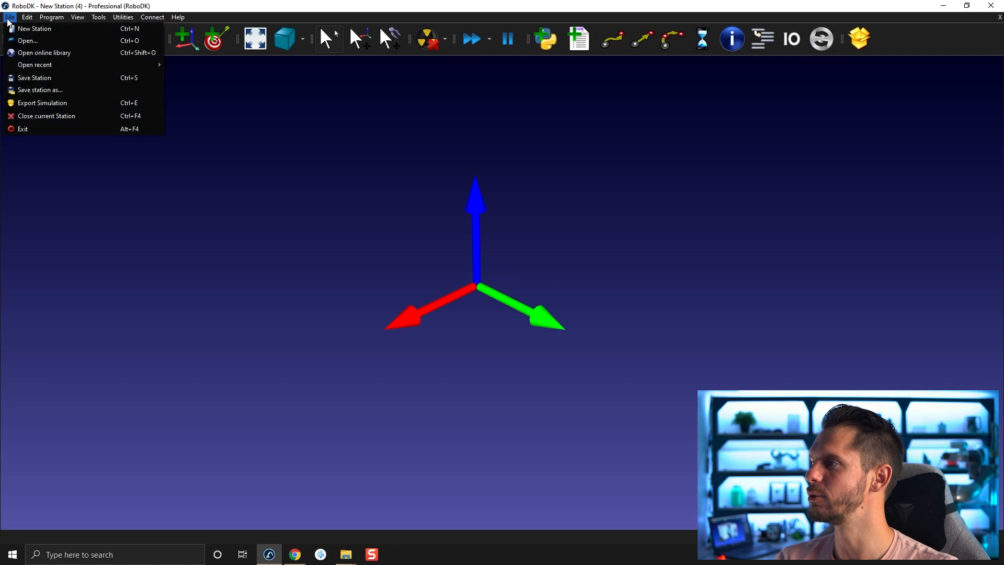
Load the recent file box (4).sld into New Station (4) and attach the box to Frame 1.
{"action": "mouse_move", "coordinate": [26, 65]}
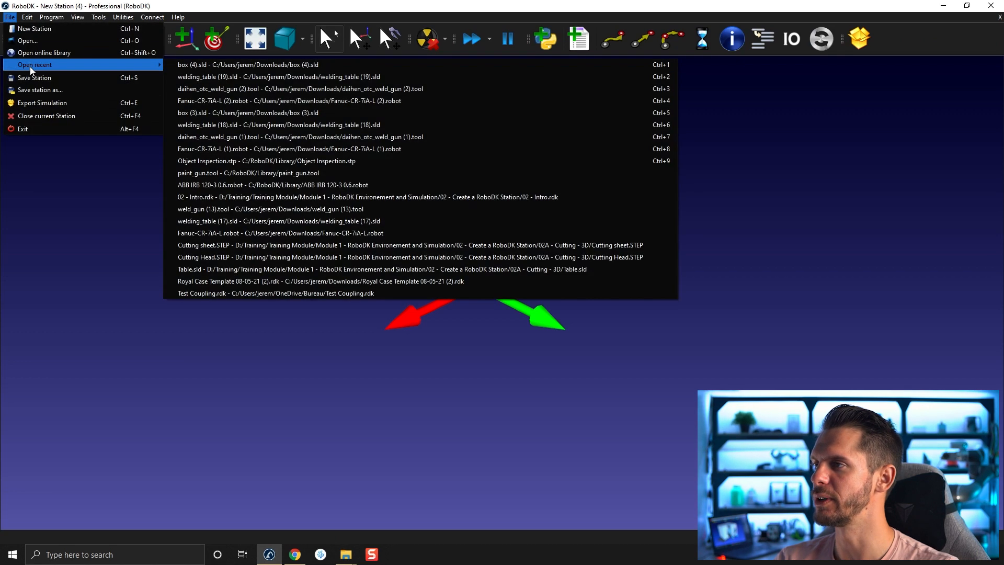
{"action": "left_click", "coordinate": [206, 69]}
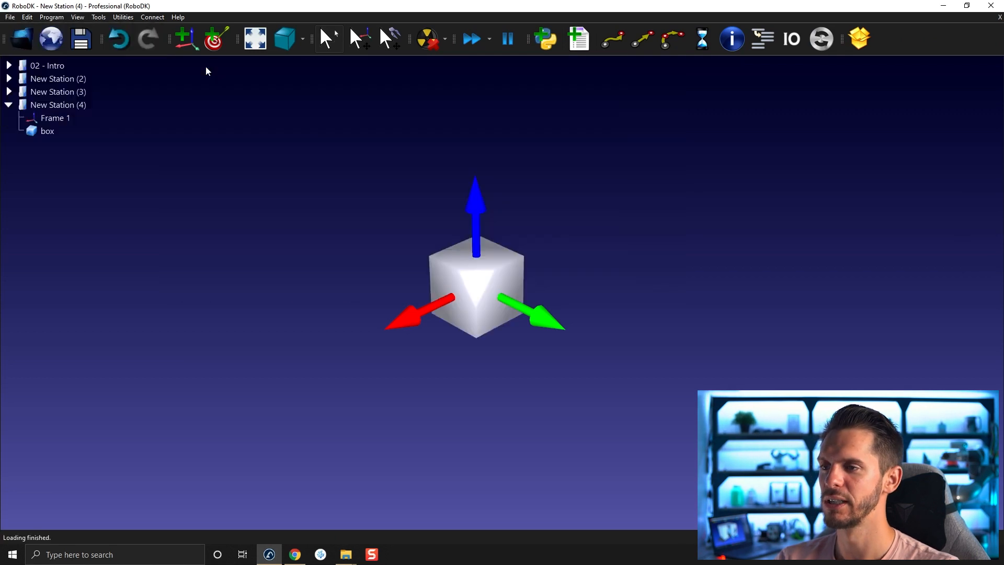
{"action": "mouse_move", "coordinate": [50, 130]}
{"action": "left_mouse_down"}
{"action": "mouse_move", "coordinate": [71, 126]}
{"action": "mouse_move", "coordinate": [67, 120]}
{"action": "left_mouse_up"}
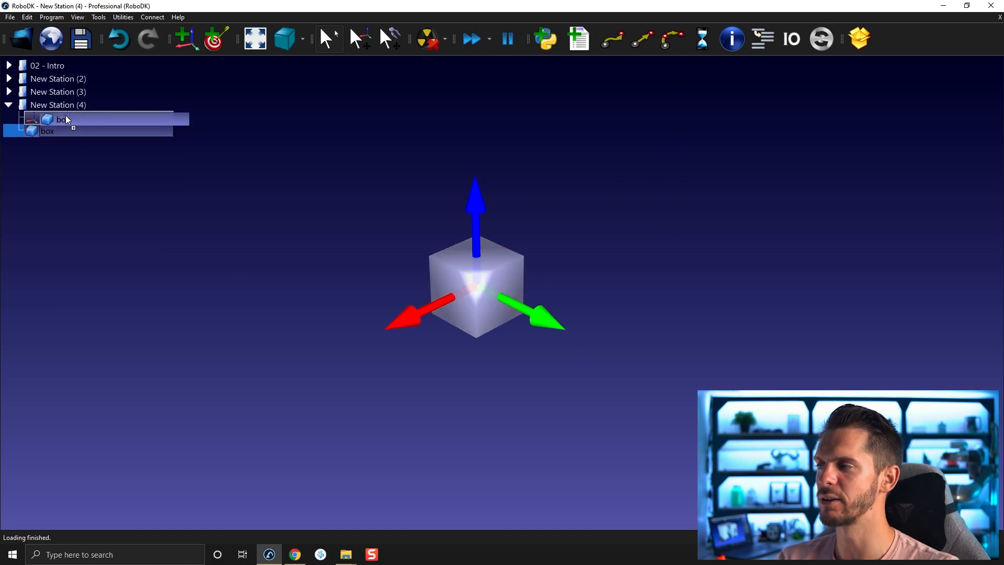
{"action": "left_click", "coordinate": [65, 119]}
{"action": "left_click", "coordinate": [66, 117]}
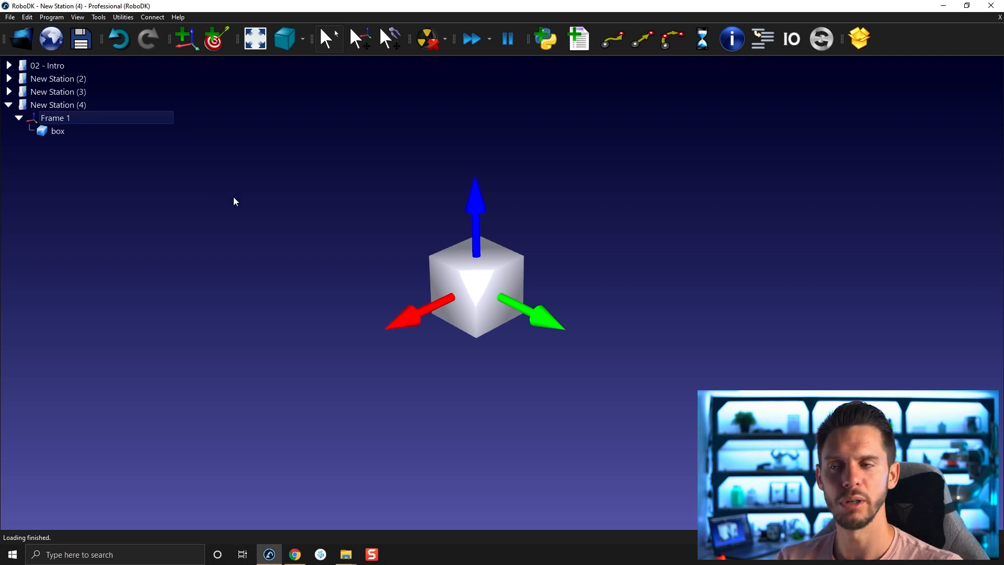
Show Frame 1's details and move the frame with its box freehand to about X -328, Y -85, Z -125 mm.
{"action": "key", "text": "alt"}
{"action": "left_click_drag", "start_coordinate": [538, 319], "coordinate": [298, 345], "text": "alt"}
{"action": "double_click", "coordinate": [78, 116]}
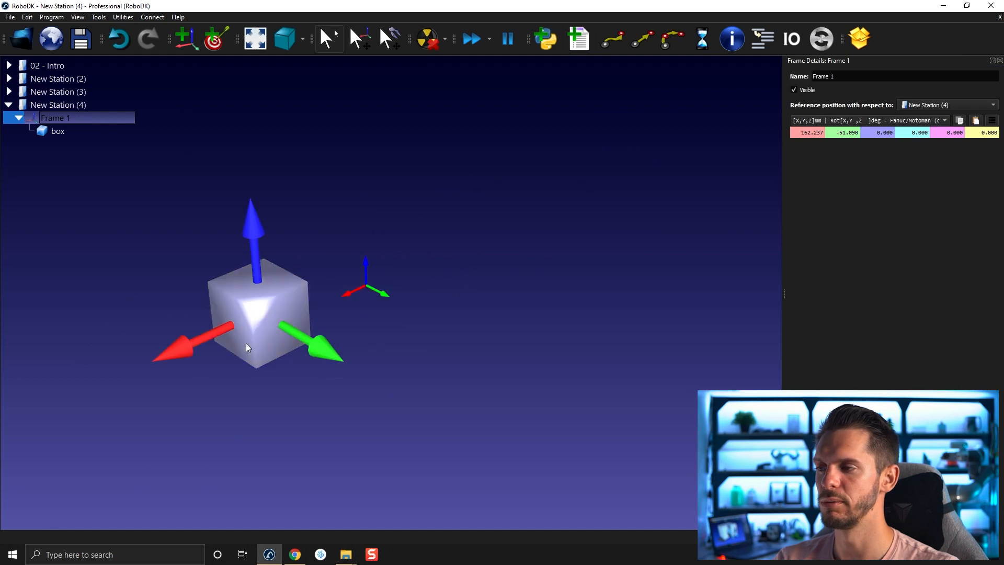
{"action": "left_click_drag", "start_coordinate": [176, 347], "coordinate": [442, 238], "text": "alt"}
{"action": "left_click_drag", "start_coordinate": [548, 237], "coordinate": [450, 165], "text": "alt"}
{"action": "left_click_drag", "start_coordinate": [469, 133], "coordinate": [504, 265], "text": "alt"}
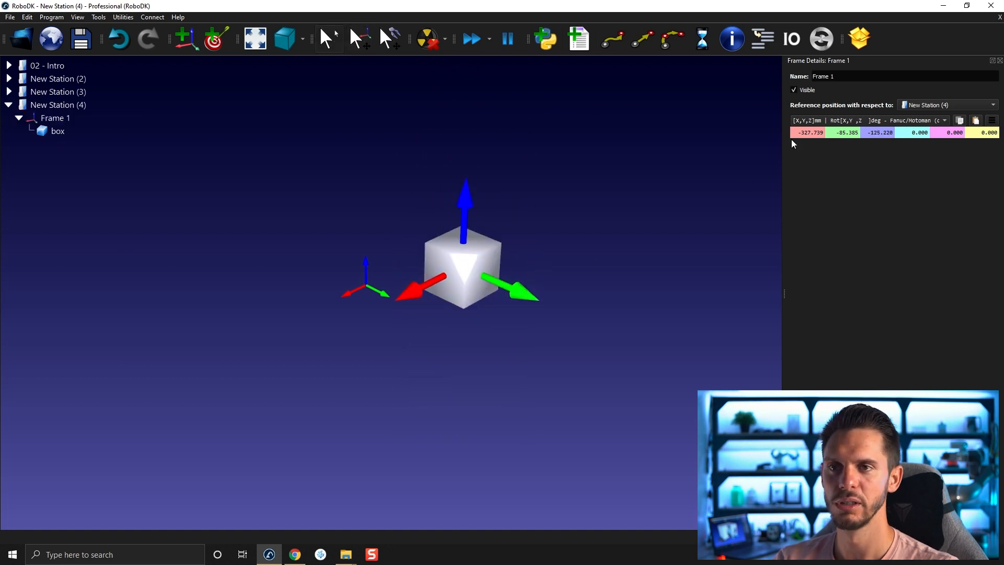
Set Frame 1's X position to -437.739 mm and its Y position to -15.385 mm.
{"action": "scroll", "coordinate": [799, 134], "scroll_direction": "down", "scroll_amount": 2}
{"action": "scroll", "coordinate": [799, 134], "scroll_direction": "down", "scroll_amount": 9}
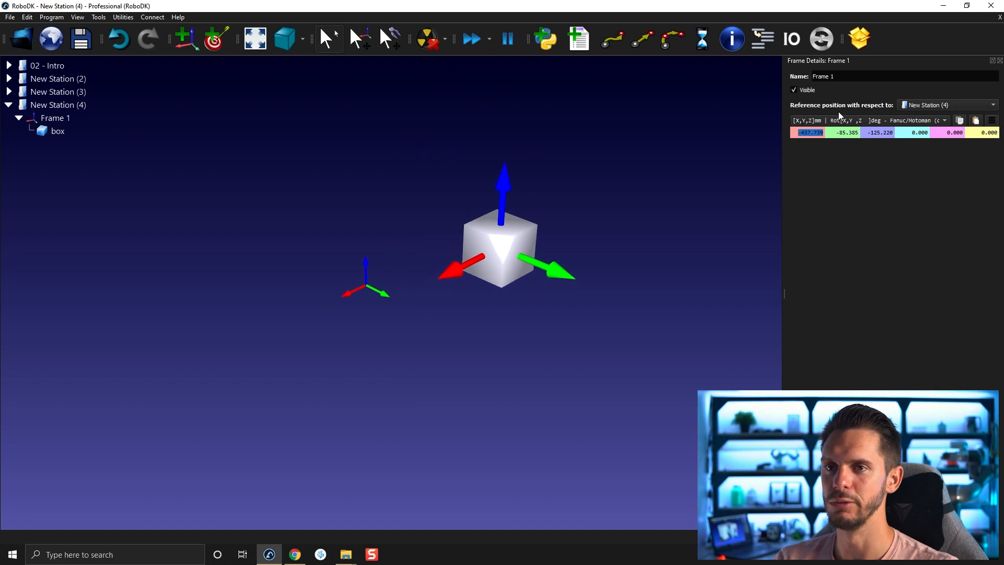
{"action": "scroll", "coordinate": [846, 134], "scroll_direction": "down", "scroll_amount": 7}
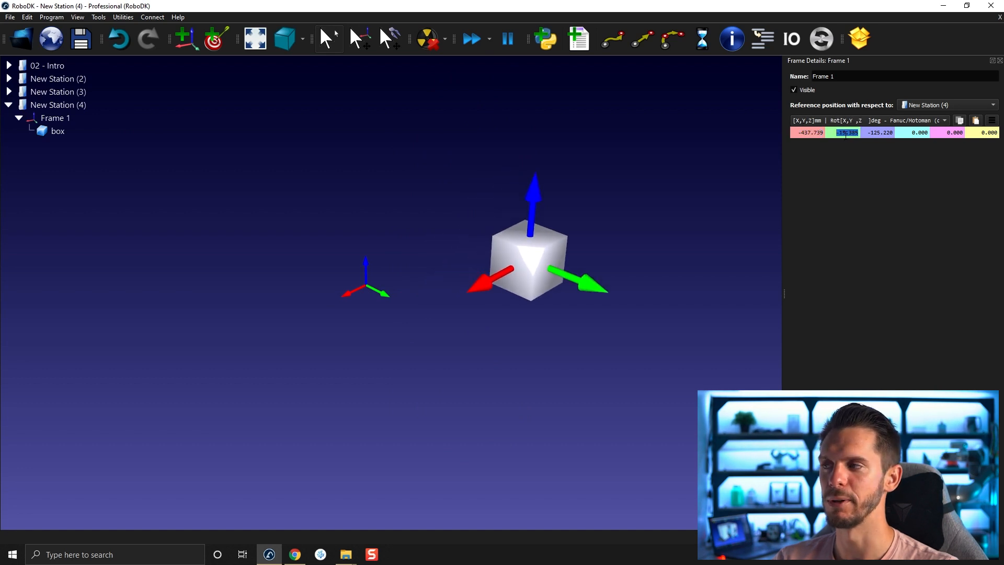
Open the box's details and arrange them and Frame 1's details as separate floating windows over the 3D view.
{"action": "left_click", "coordinate": [56, 137]}
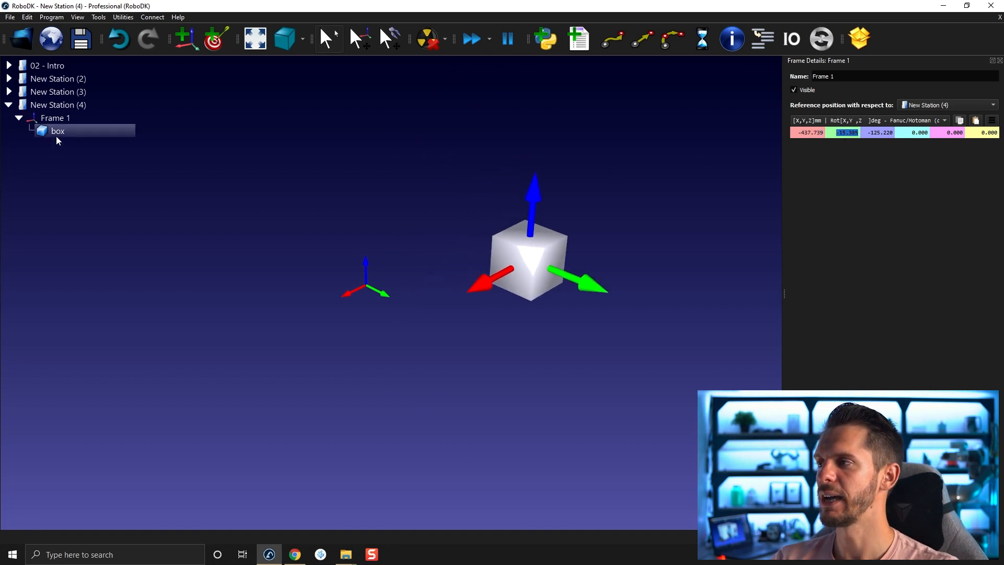
{"action": "left_click", "coordinate": [56, 135]}
{"action": "left_click_drag", "start_coordinate": [823, 432], "coordinate": [300, 83]}
{"action": "left_click_drag", "start_coordinate": [868, 59], "coordinate": [797, 77]}
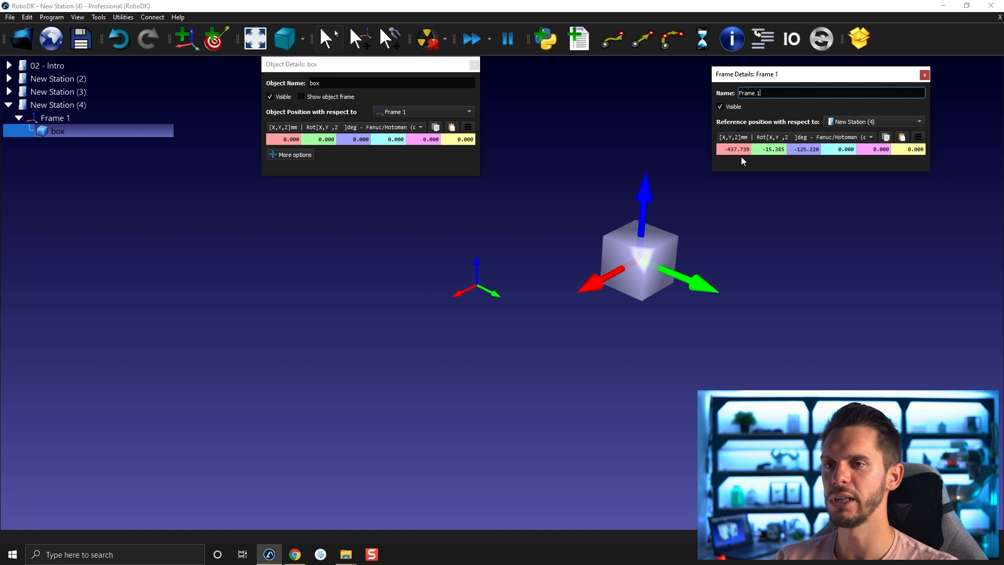
Set Frame 1's X position to 0 and look at the available pose options for the frame.
{"action": "left_click", "coordinate": [725, 152]}
{"action": "type", "text": "0"}
{"action": "key", "text": "Return"}
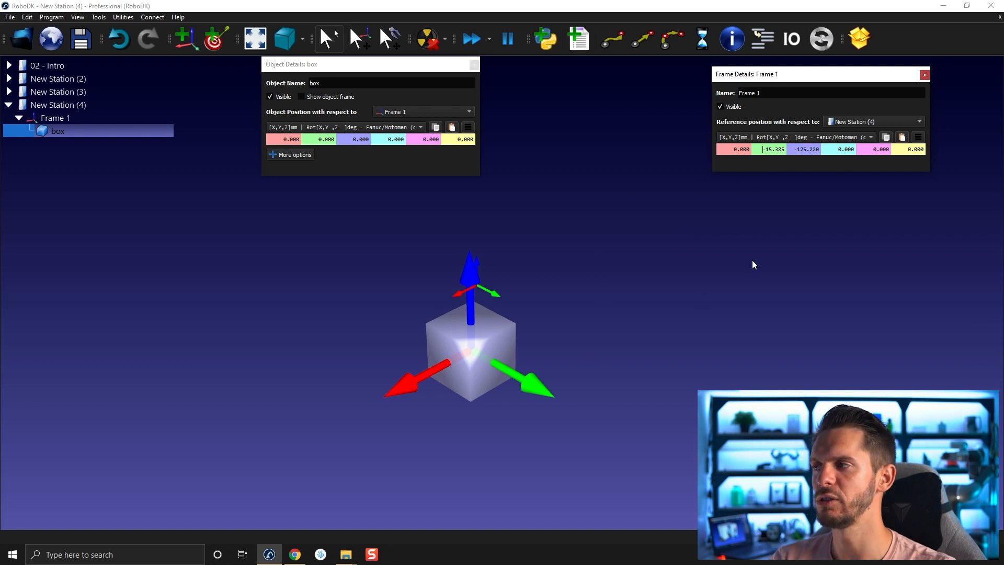
{"action": "left_click", "coordinate": [918, 137]}
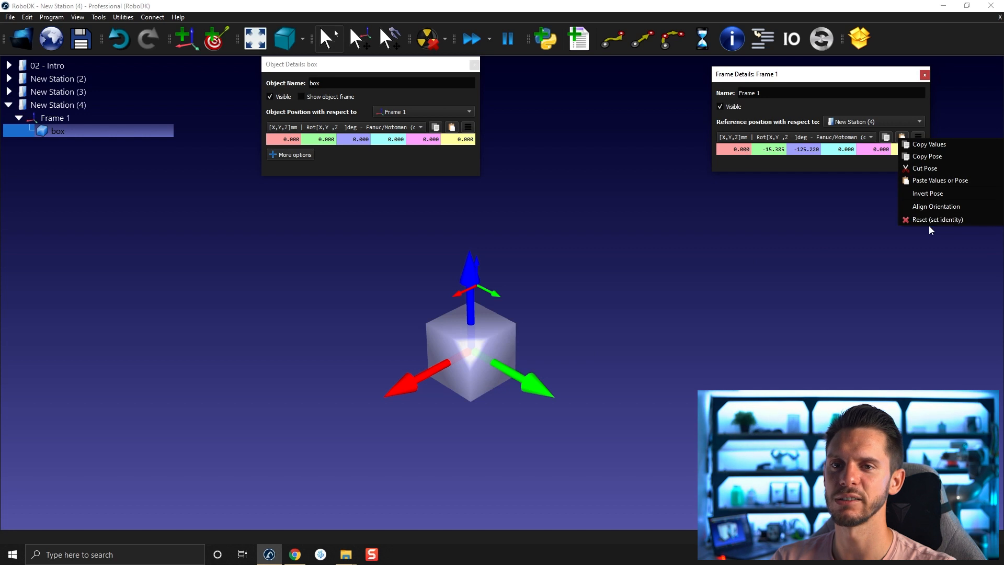
{"action": "left_click", "coordinate": [830, 218]}
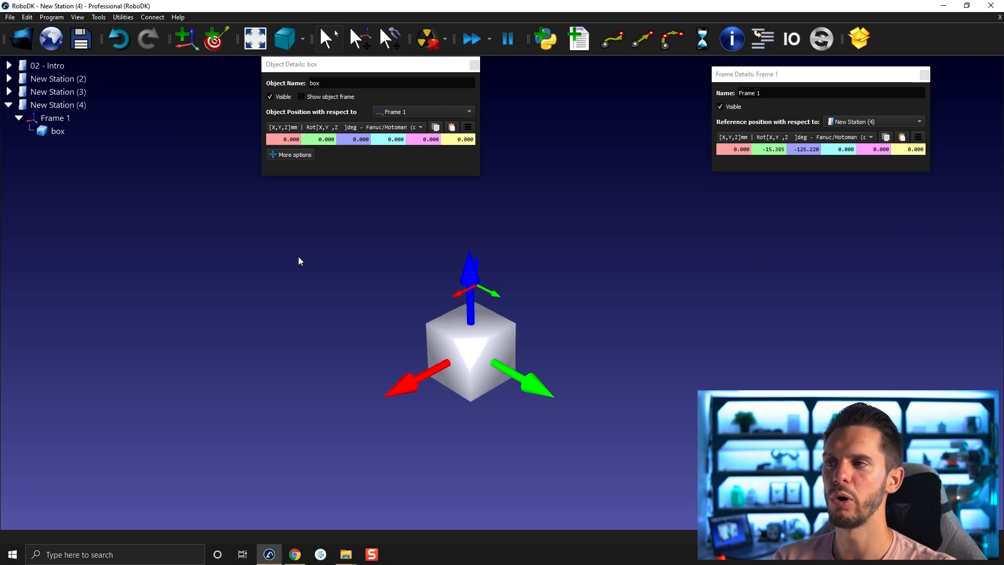
Reset Frame 1 to the station origin and close its details window.
{"action": "right_click", "coordinate": [55, 121]}
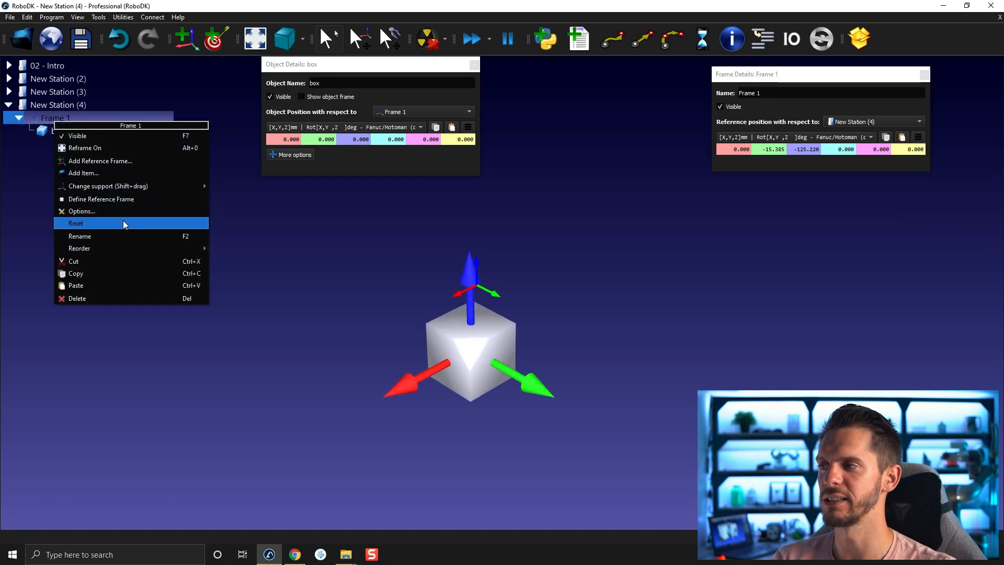
{"action": "left_click", "coordinate": [124, 222]}
{"action": "right_click", "coordinate": [67, 122]}
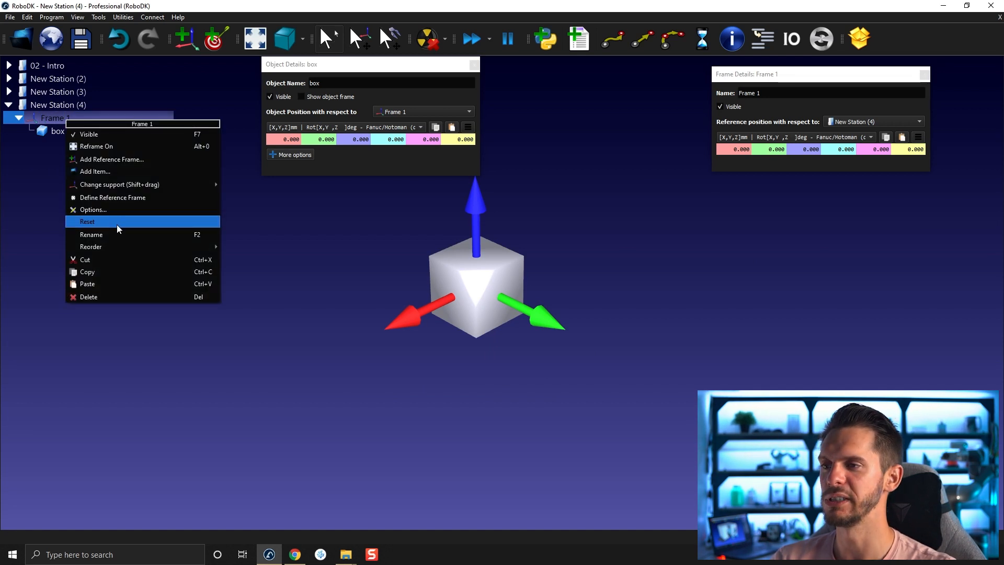
{"action": "middle_click_drag", "start_coordinate": [351, 296], "coordinate": [394, 319]}
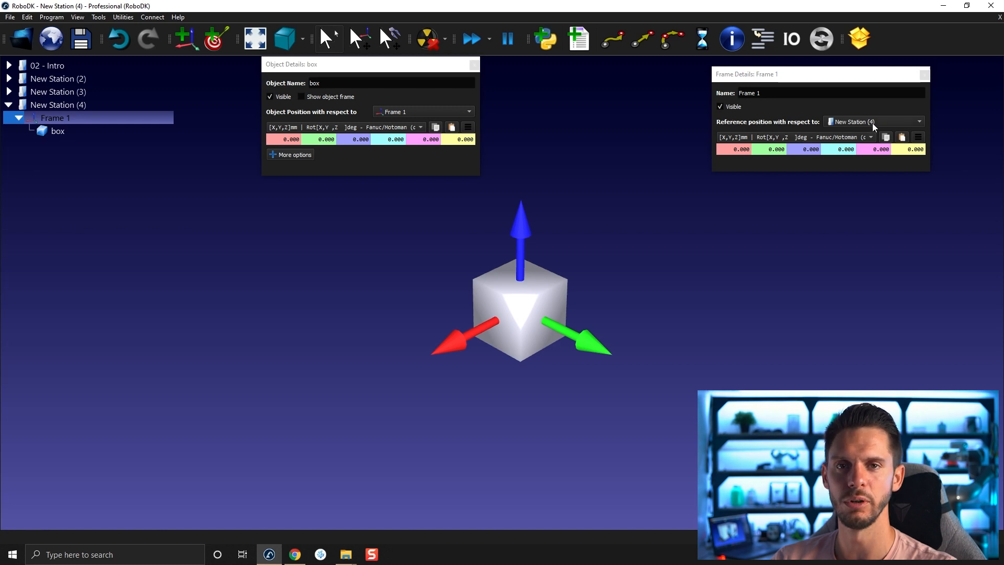
{"action": "left_click", "coordinate": [925, 75]}
Examine from several angles and distances how the box sits relative to Frame 1's axes.
{"action": "mouse_move", "coordinate": [531, 270]}
{"action": "left_mouse_down"}
{"action": "mouse_move", "coordinate": [616, 205]}
{"action": "mouse_move", "coordinate": [667, 290]}
{"action": "mouse_move", "coordinate": [633, 272]}
{"action": "mouse_move", "coordinate": [490, 329]}
{"action": "left_mouse_up"}
{"action": "scroll", "coordinate": [547, 305], "scroll_direction": "up", "scroll_amount": 2}
{"action": "left_click_drag", "start_coordinate": [547, 305], "coordinate": [365, 415]}
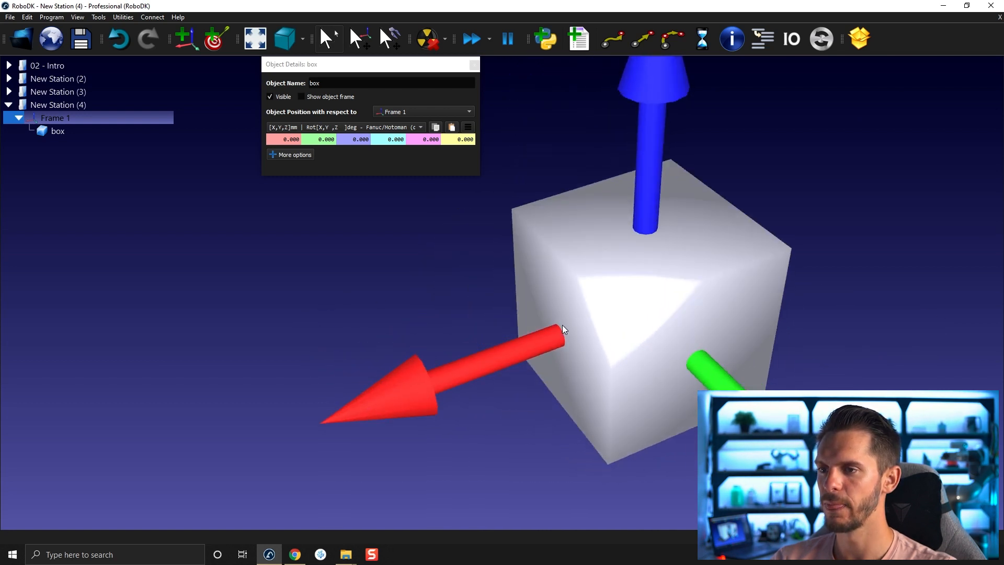
{"action": "left_click_drag", "start_coordinate": [644, 309], "coordinate": [701, 290]}
{"action": "scroll", "coordinate": [717, 303], "scroll_direction": "down", "scroll_amount": 2}
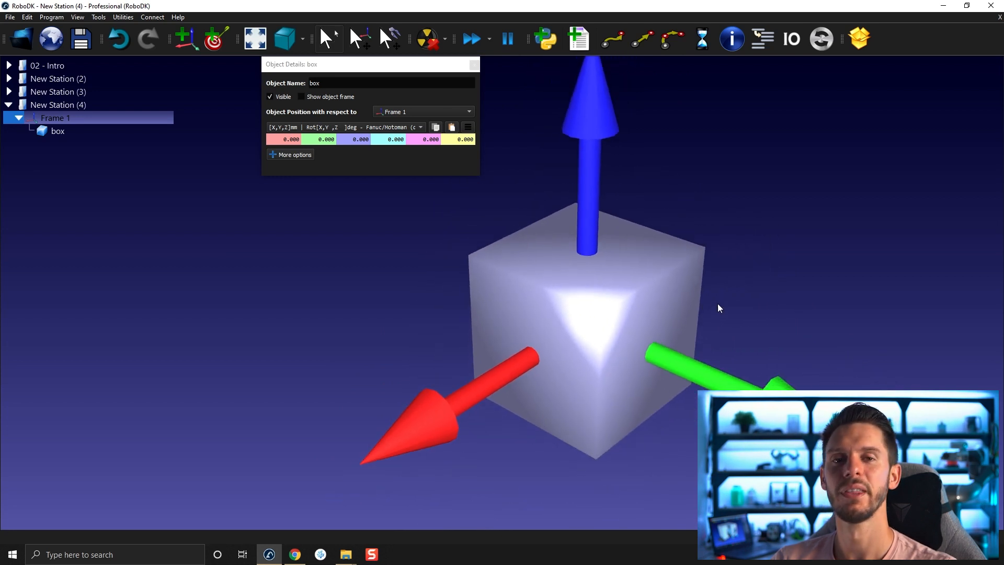
{"action": "scroll", "coordinate": [696, 309], "scroll_direction": "down", "scroll_amount": 4}
{"action": "right_click_drag", "start_coordinate": [673, 259], "coordinate": [516, 237]}
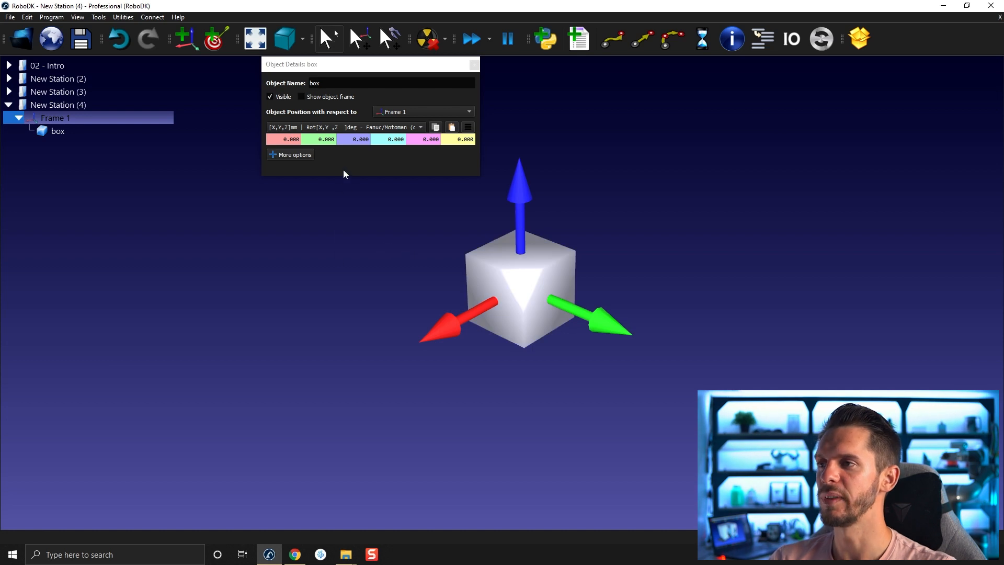
{"action": "left_click_drag", "start_coordinate": [509, 337], "coordinate": [653, 312]}
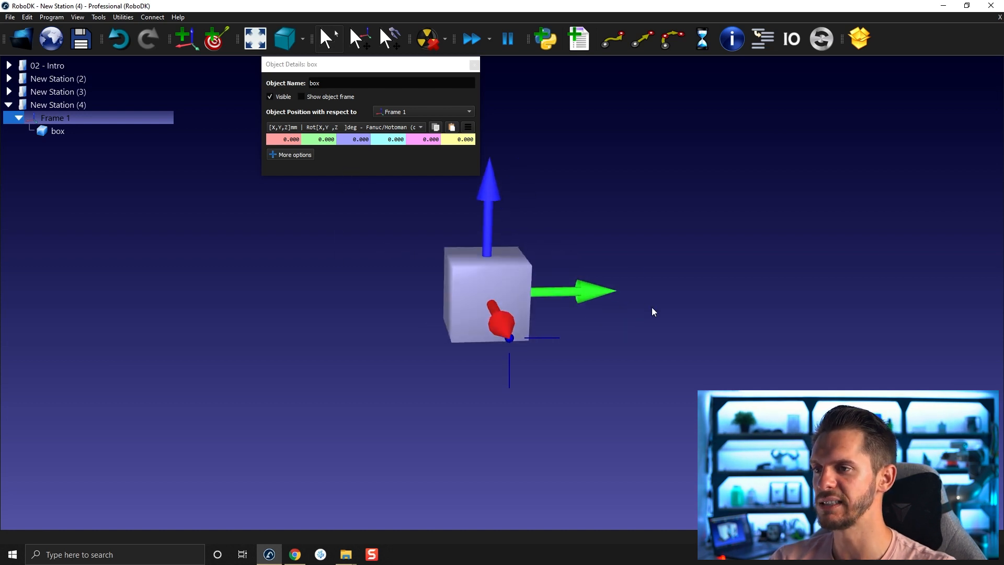
{"action": "left_click_drag", "start_coordinate": [530, 290], "coordinate": [420, 299]}
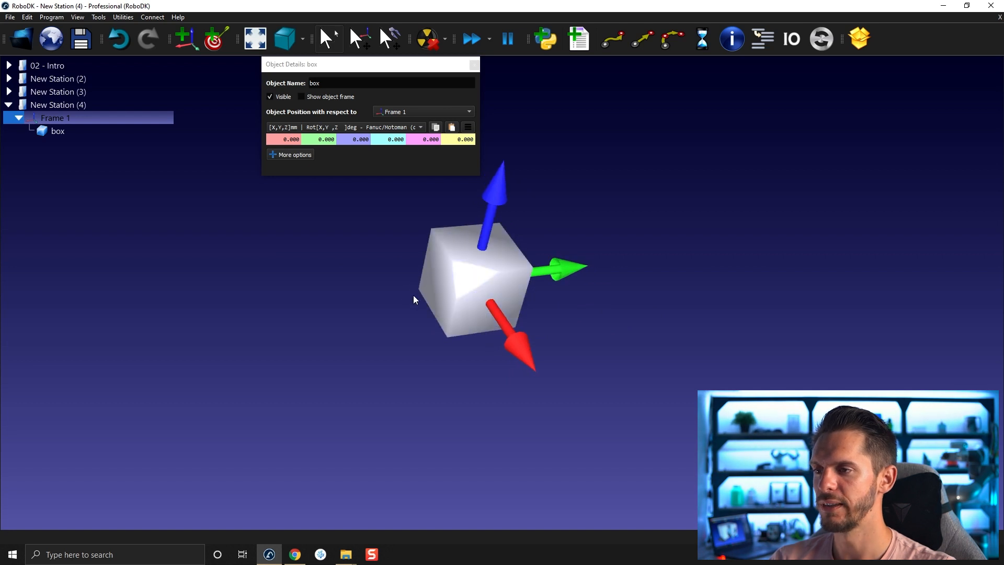
{"action": "left_click_drag", "start_coordinate": [491, 278], "coordinate": [511, 294]}
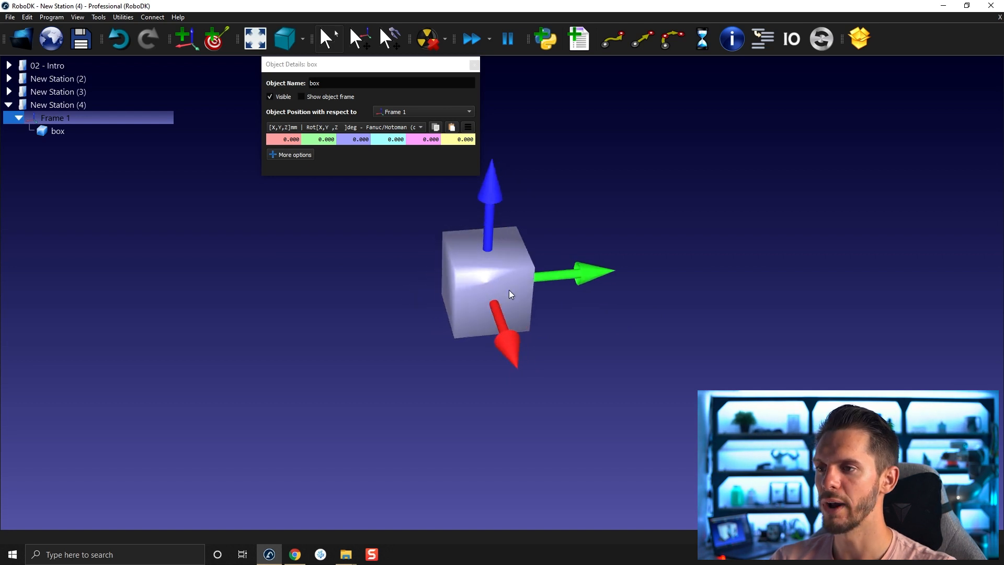
Hide the box to inspect the Frame 1 origin inside it, and make the box visible again.
{"action": "right_click", "coordinate": [514, 299]}
{"action": "left_click", "coordinate": [528, 316]}
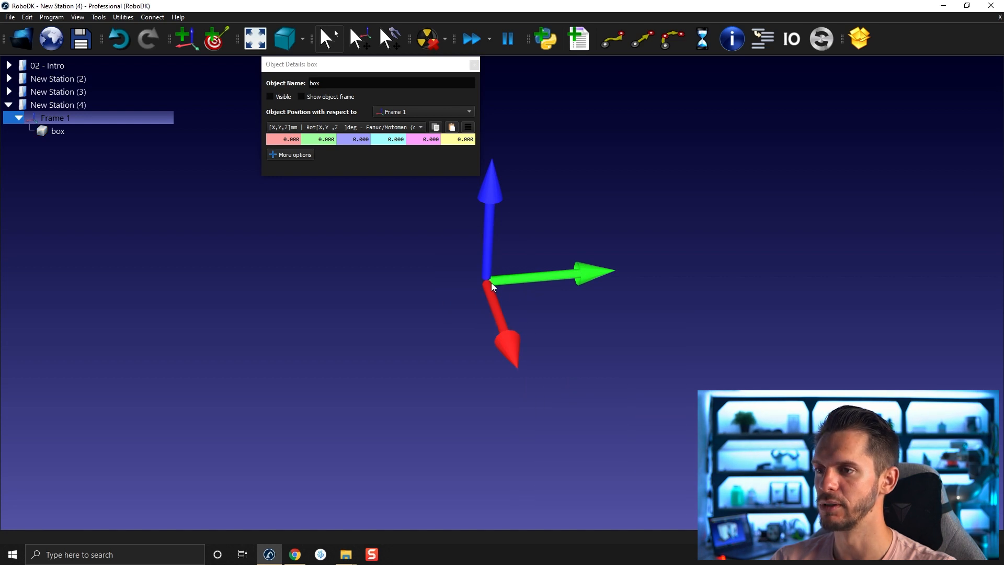
{"action": "left_click", "coordinate": [101, 135]}
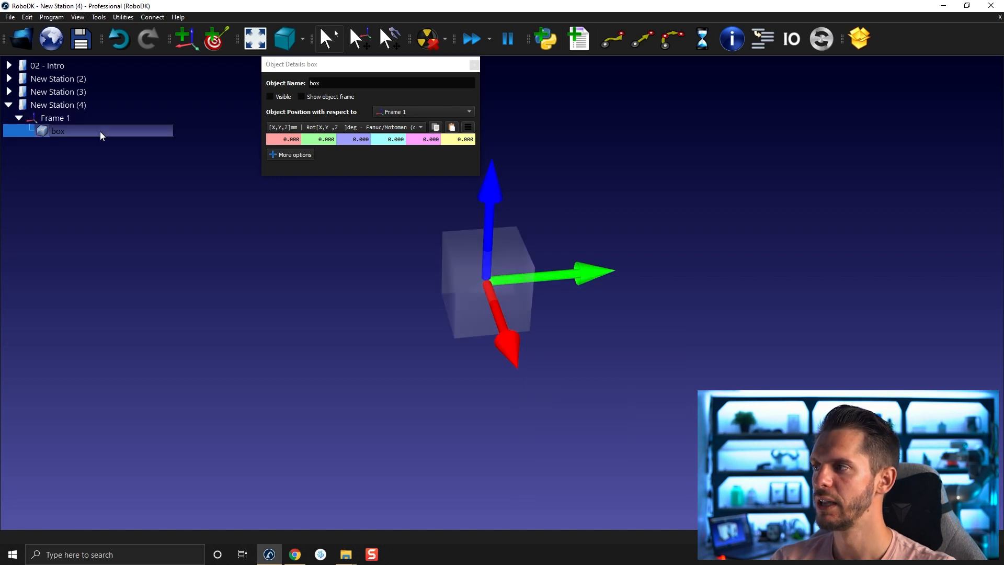
{"action": "right_click", "coordinate": [116, 137]}
{"action": "left_click", "coordinate": [152, 147]}
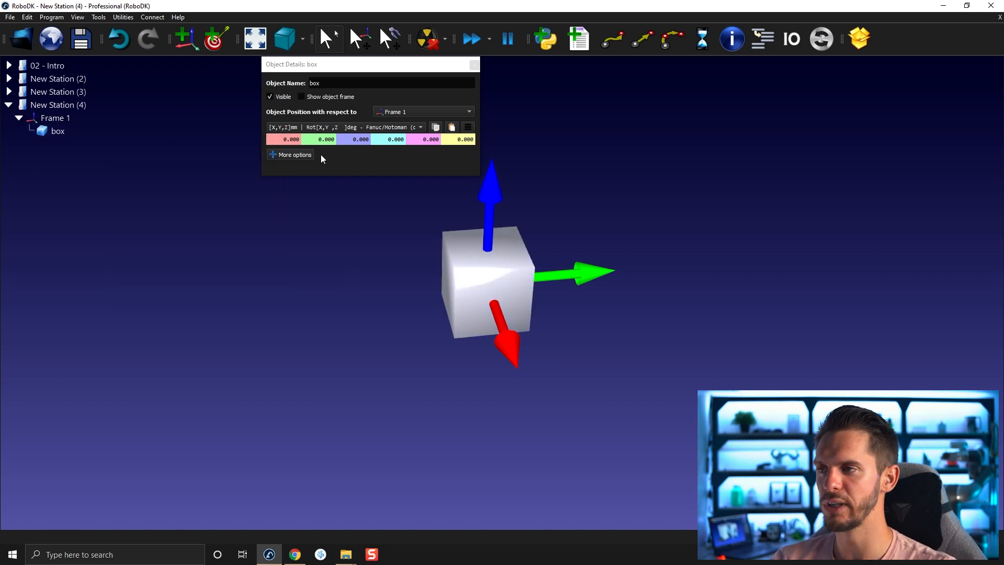
Set the box's position relative to Frame 1 to X 50, Y 50 and Z 50 mm.
{"action": "left_click", "coordinate": [271, 138]}
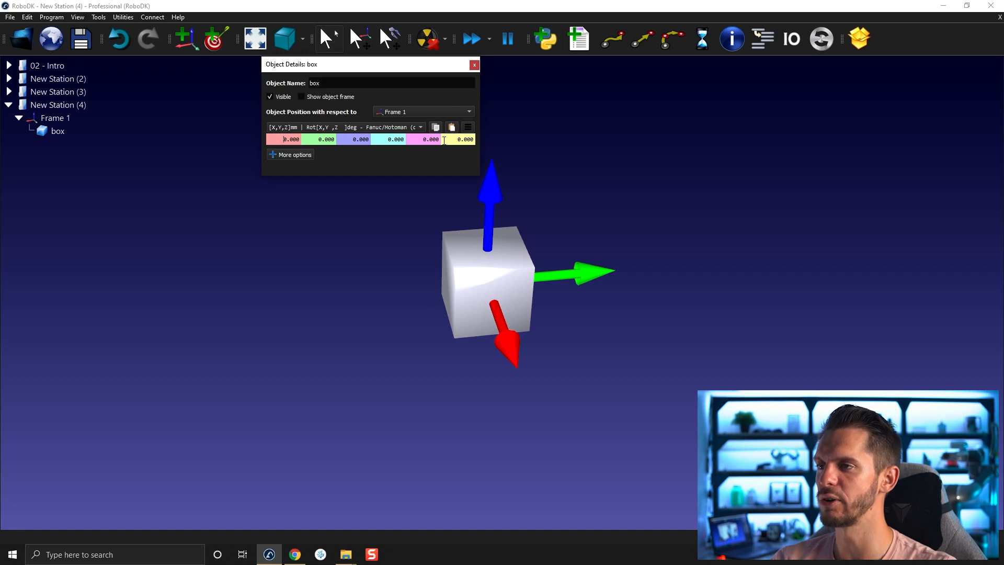
{"action": "scroll", "coordinate": [286, 138], "scroll_direction": "up", "scroll_amount": 5}
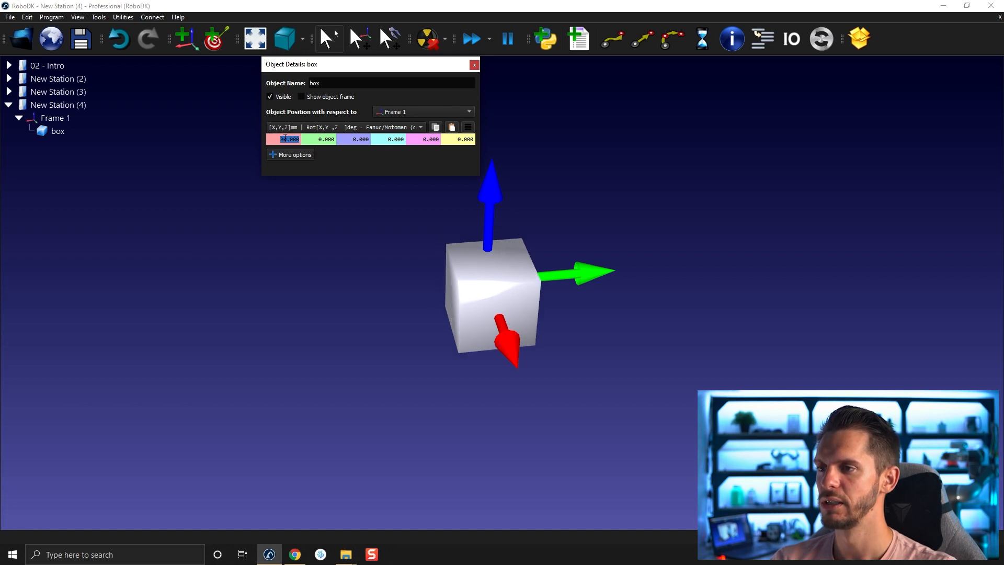
{"action": "left_click", "coordinate": [312, 139]}
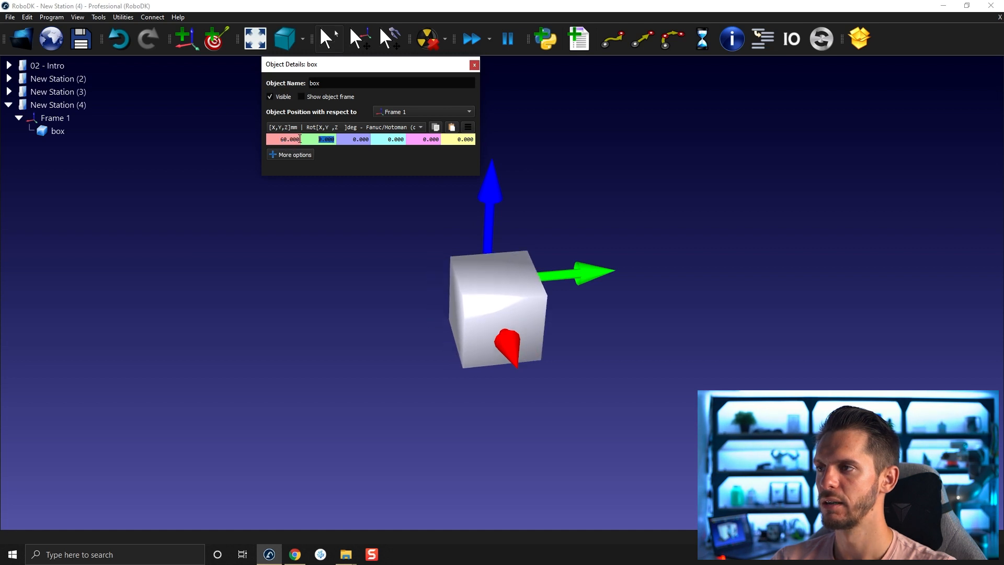
{"action": "scroll", "coordinate": [296, 138], "scroll_direction": "down", "scroll_amount": 1}
{"action": "left_click", "coordinate": [316, 139]}
{"action": "scroll", "coordinate": [316, 140], "scroll_direction": "up", "scroll_amount": 5}
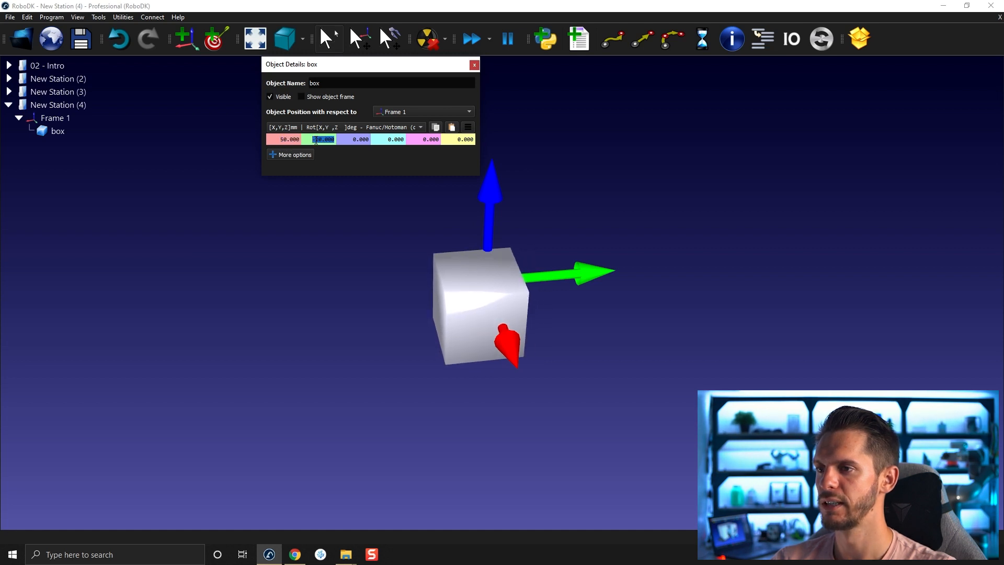
{"action": "left_click", "coordinate": [358, 139]}
{"action": "scroll", "coordinate": [358, 138], "scroll_direction": "up", "scroll_amount": 5}
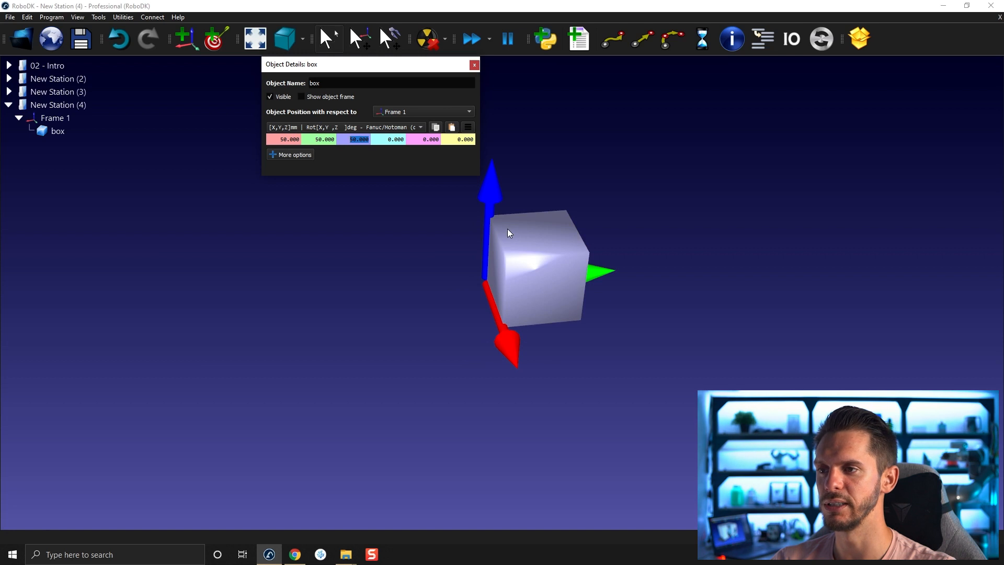
Shrink the displayed reference frame arrows to inspect the box's corner at Frame 1's origin, and show the box's object frame.
{"action": "left_click_drag", "start_coordinate": [535, 262], "coordinate": [555, 390]}
{"action": "left_click_drag", "start_coordinate": [519, 275], "coordinate": [426, 282]}
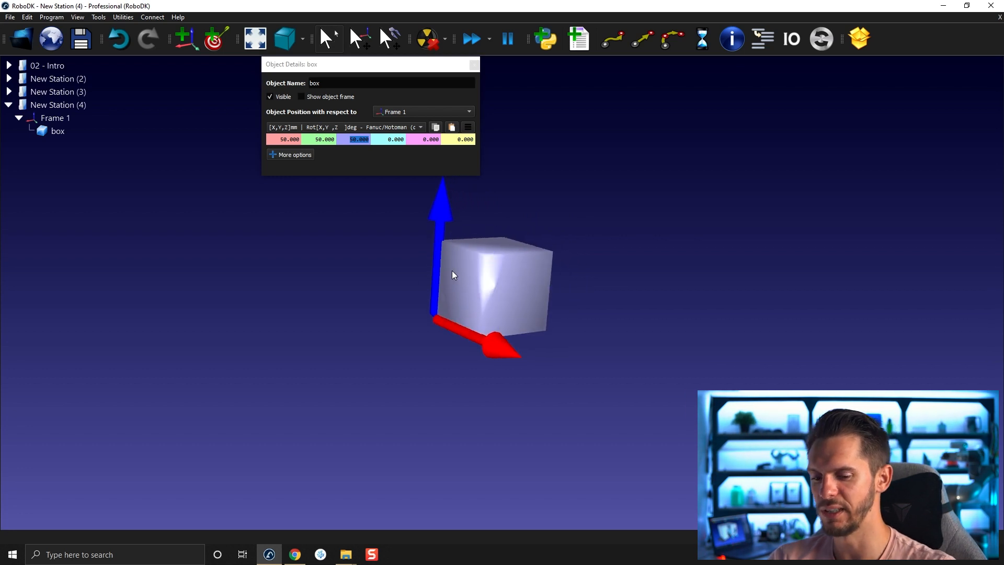
{"action": "key", "text": "minus"}
{"action": "key", "text": "minus"}
{"action": "key", "text": "minus"}
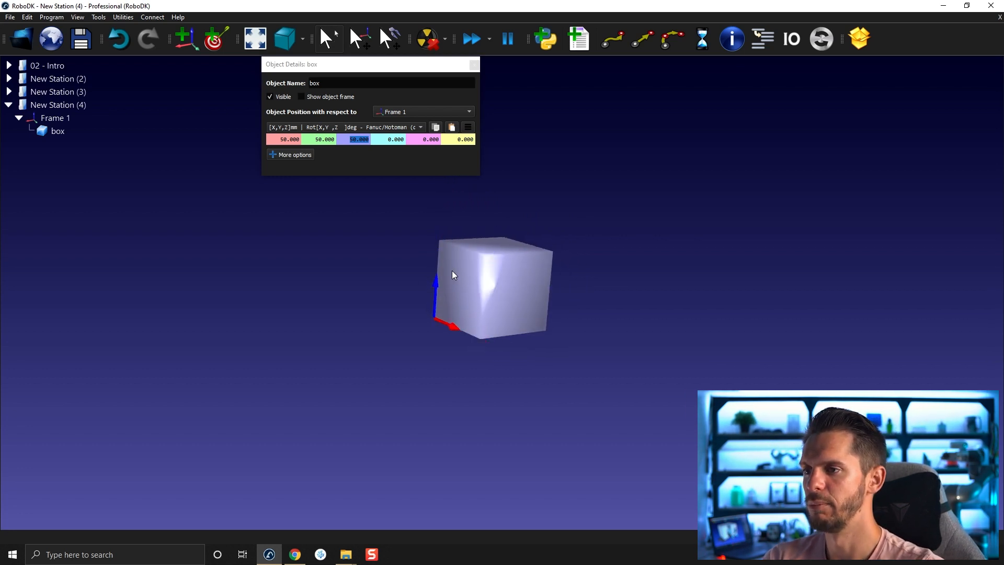
{"action": "scroll", "coordinate": [426, 324], "scroll_direction": "up", "scroll_amount": 3}
{"action": "mouse_move", "coordinate": [437, 330]}
{"action": "left_mouse_down"}
{"action": "mouse_move", "coordinate": [406, 399]}
{"action": "mouse_move", "coordinate": [408, 383]}
{"action": "left_mouse_up"}
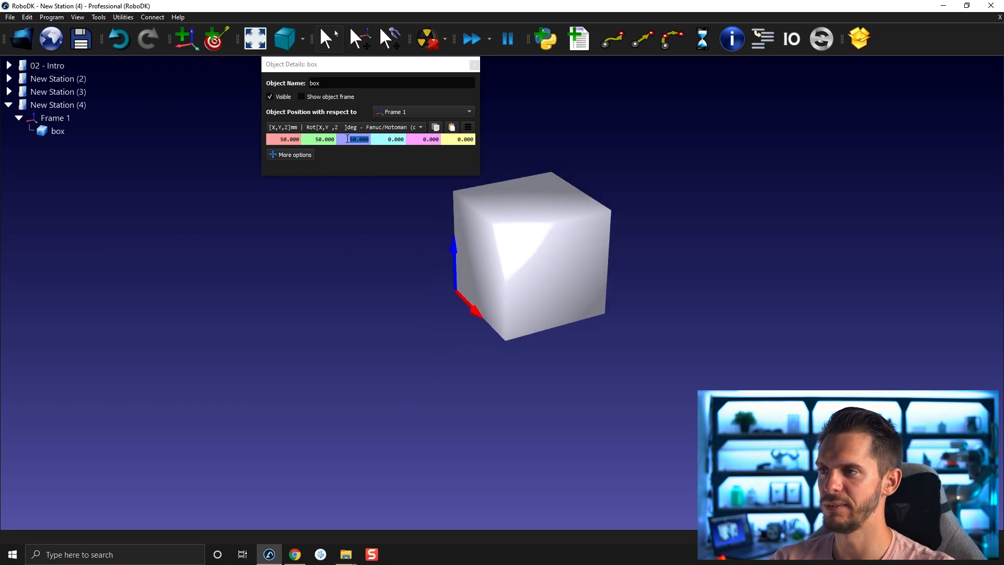
{"action": "left_click", "coordinate": [374, 160]}
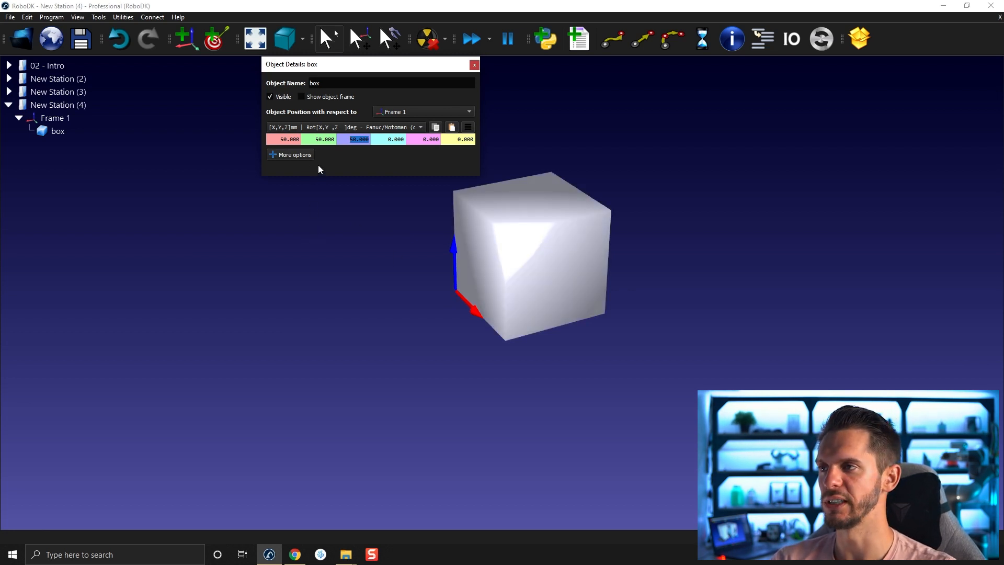
{"action": "left_click", "coordinate": [302, 97]}
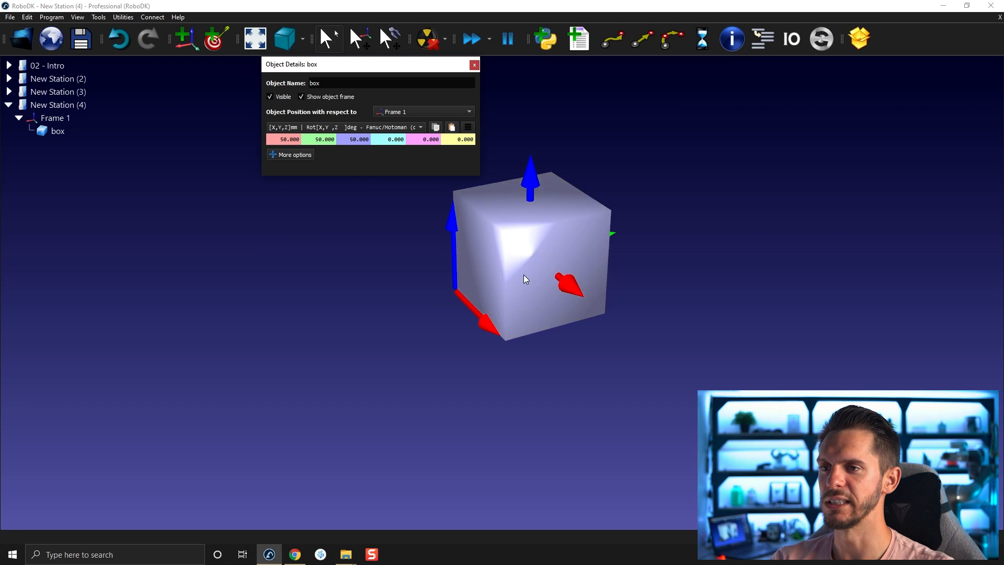
Hide the box's object frame and show it again, comparing its origin with Frame 1's from different angles.
{"action": "left_click", "coordinate": [302, 96]}
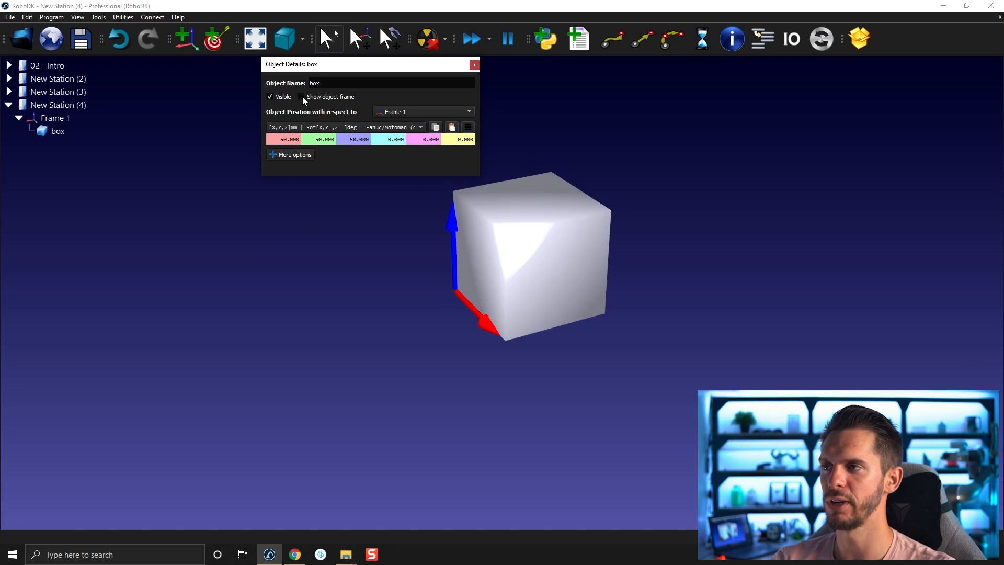
{"action": "left_click", "coordinate": [301, 97]}
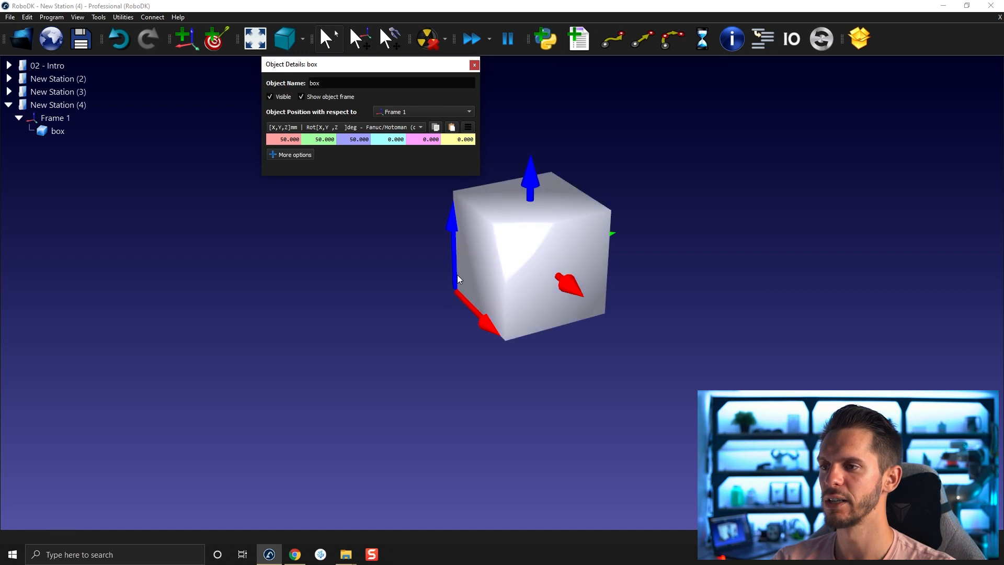
{"action": "mouse_move", "coordinate": [451, 290]}
{"action": "left_mouse_down"}
{"action": "mouse_move", "coordinate": [470, 285]}
{"action": "mouse_move", "coordinate": [456, 286]}
{"action": "left_mouse_up"}
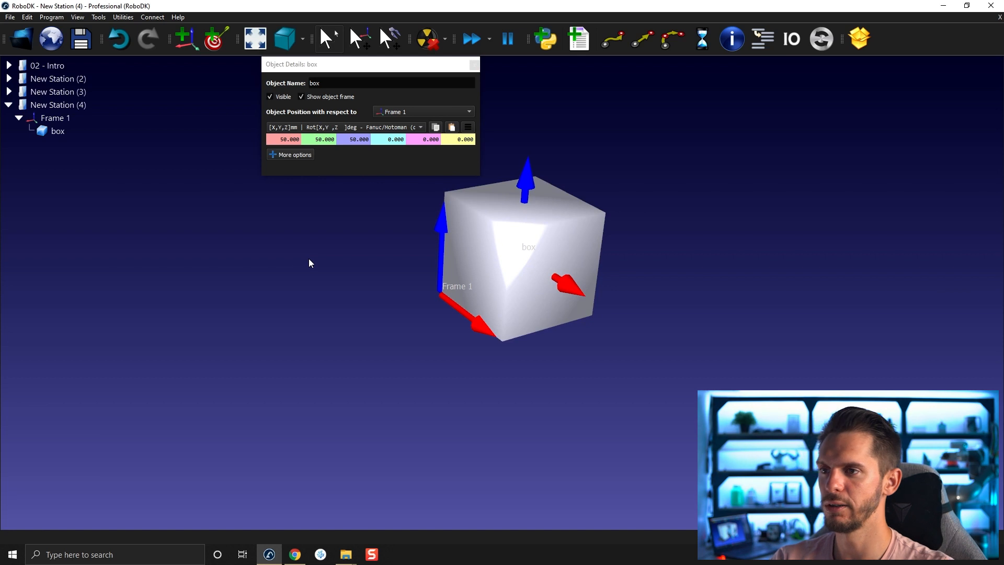
{"action": "scroll", "coordinate": [526, 246], "scroll_direction": "up", "scroll_amount": 2}
{"action": "left_click_drag", "start_coordinate": [453, 293], "coordinate": [545, 237]}
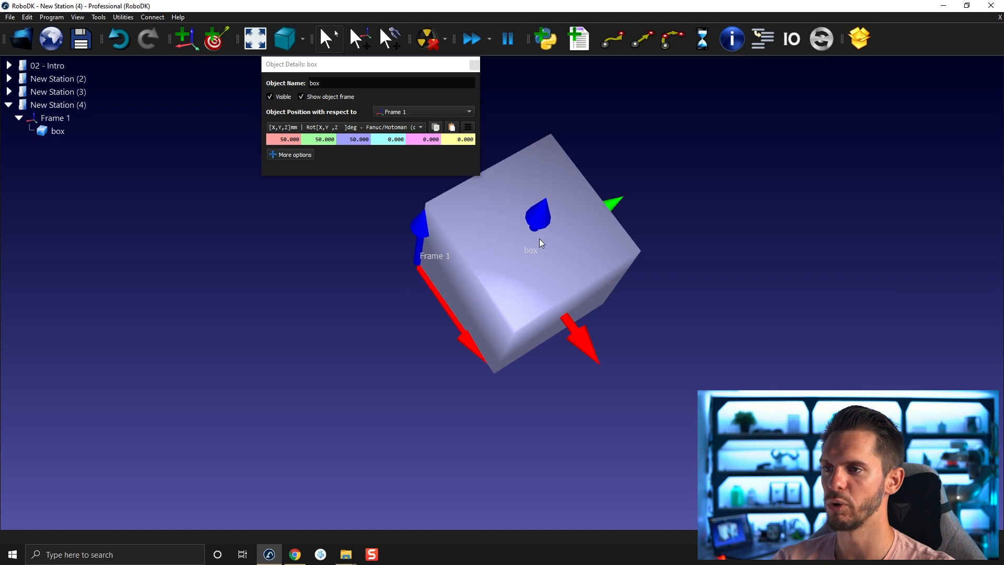
Set the box's position relative to Frame 1 to X 0, Y 0 and Z 0 mm.
{"action": "double_click", "coordinate": [292, 139]}
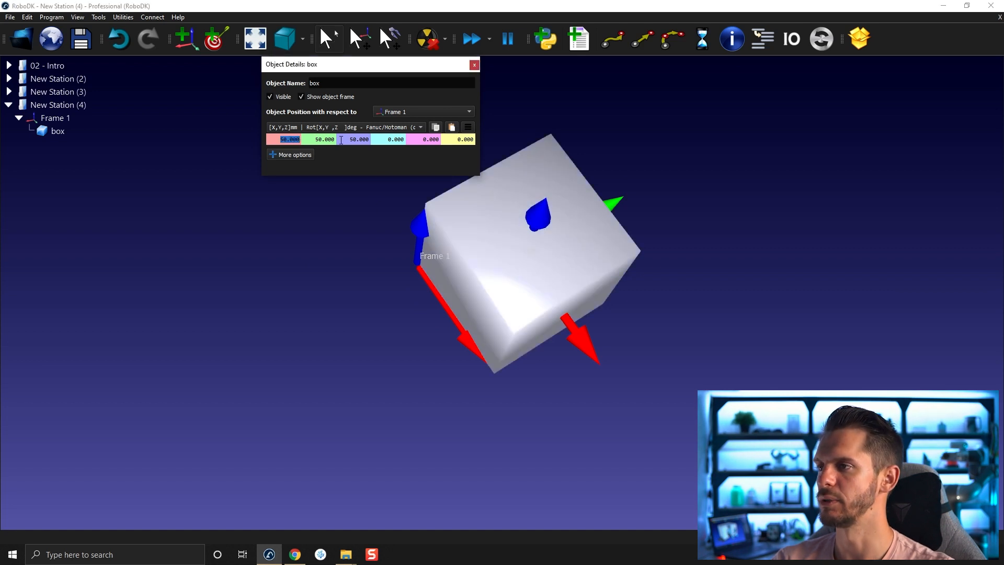
{"action": "type", "text": "0"}
{"action": "key", "text": "Tab"}
{"action": "type", "text": "0"}
{"action": "double_click", "coordinate": [350, 139]}
{"action": "type", "text": "0"}
{"action": "middle_click_drag", "start_coordinate": [360, 354], "coordinate": [491, 412]}
{"action": "left_click_drag", "start_coordinate": [490, 412], "coordinate": [489, 346]}
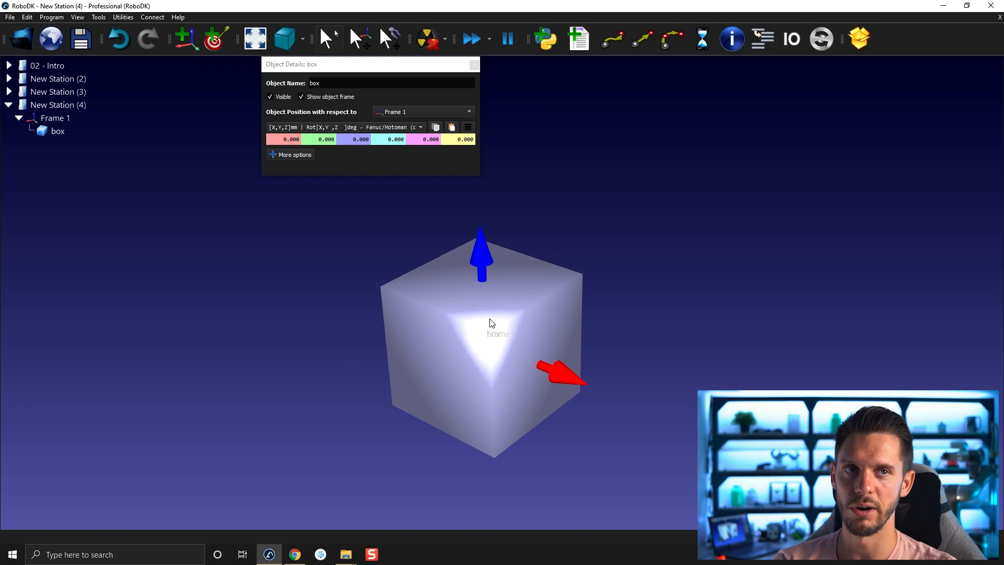
Expand the box's additional options to reach the geometry move settings, and hide Frame 1.
{"action": "left_click", "coordinate": [289, 155]}
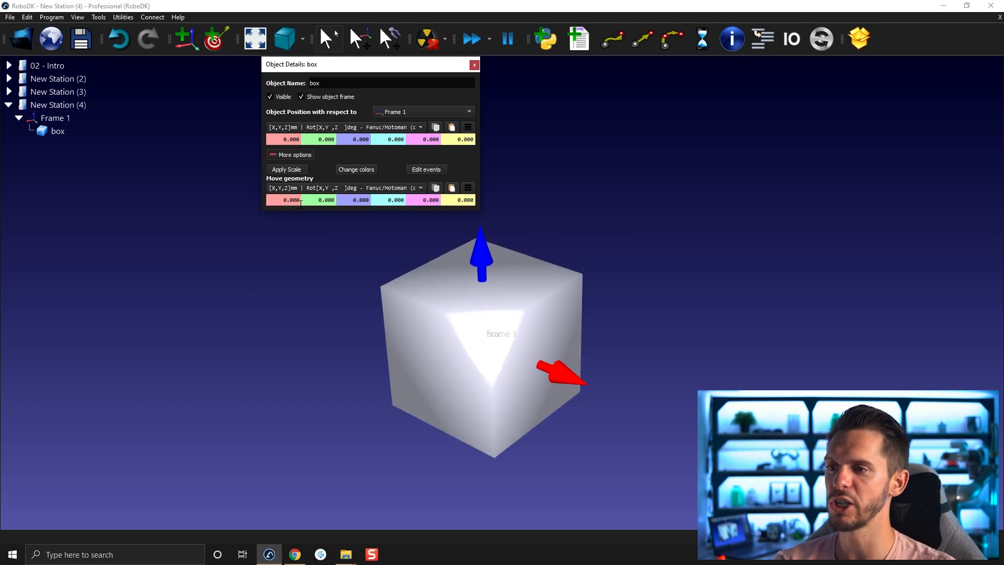
{"action": "right_click", "coordinate": [90, 120]}
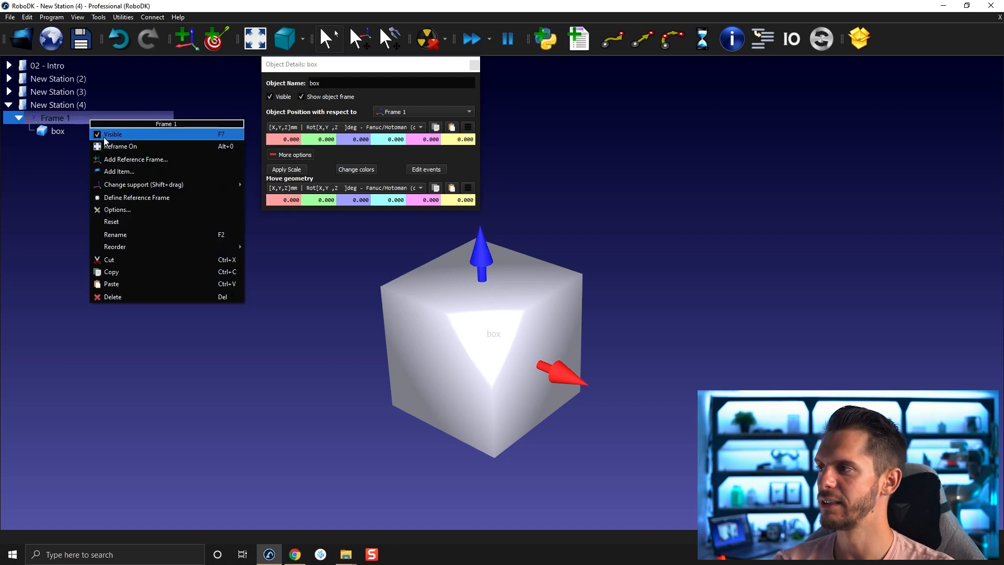
{"action": "left_click", "coordinate": [104, 138]}
{"action": "right_click_drag", "start_coordinate": [336, 333], "coordinate": [337, 330]}
Set the box's geometry move to X 50, Y 50 and Z 50 mm so its corner meets the object frame's origin.
{"action": "left_click", "coordinate": [281, 201]}
{"action": "scroll", "coordinate": [282, 200], "scroll_direction": "up", "scroll_amount": 2}
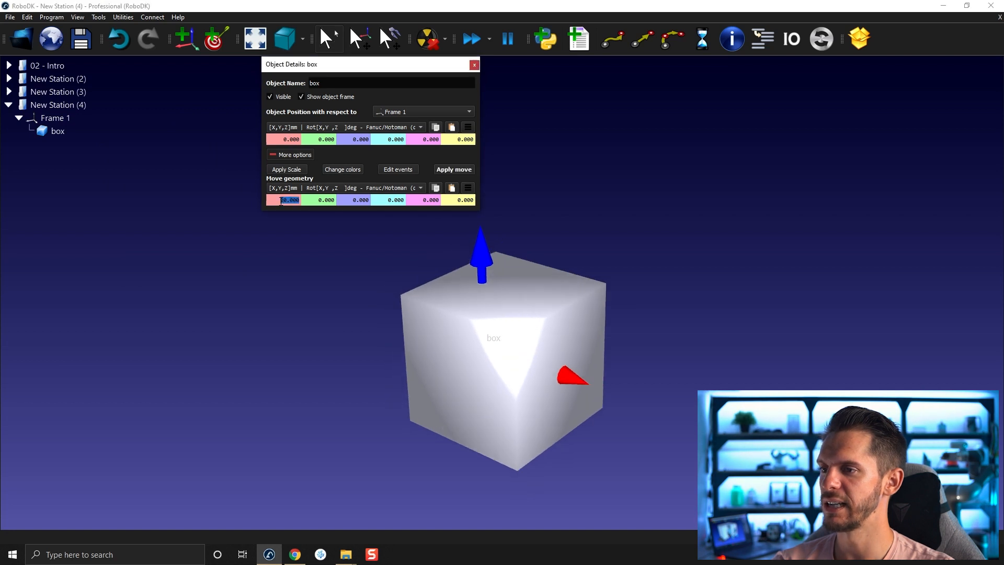
{"action": "scroll", "coordinate": [281, 201], "scroll_direction": "up", "scroll_amount": 1}
{"action": "scroll", "coordinate": [290, 203], "scroll_direction": "up", "scroll_amount": 1}
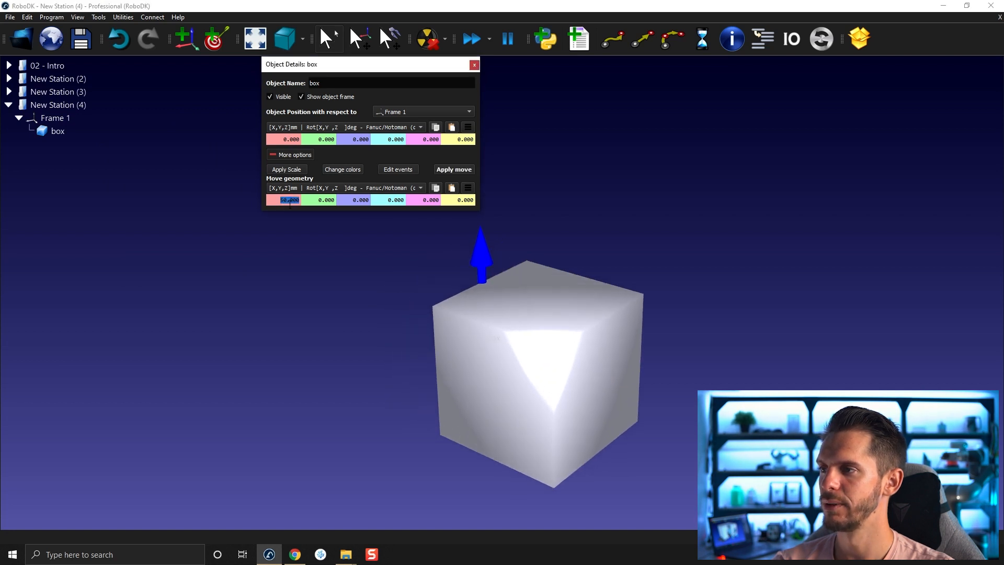
{"action": "left_click", "coordinate": [317, 200]}
{"action": "scroll", "coordinate": [317, 199], "scroll_direction": "up", "scroll_amount": 1}
{"action": "left_click", "coordinate": [360, 200]}
{"action": "scroll", "coordinate": [370, 202], "scroll_direction": "up", "scroll_amount": 5}
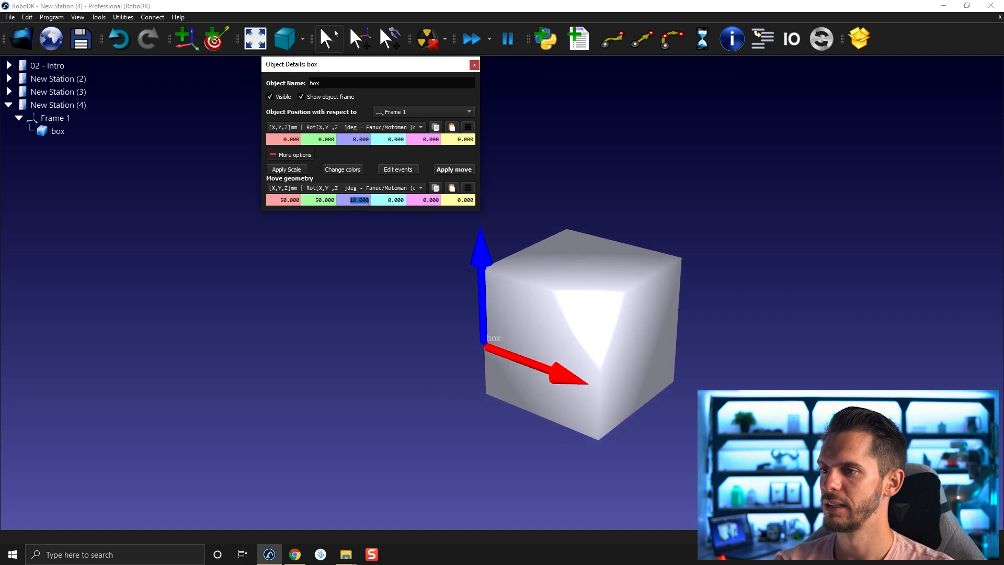
{"action": "left_click_drag", "start_coordinate": [453, 318], "coordinate": [409, 339]}
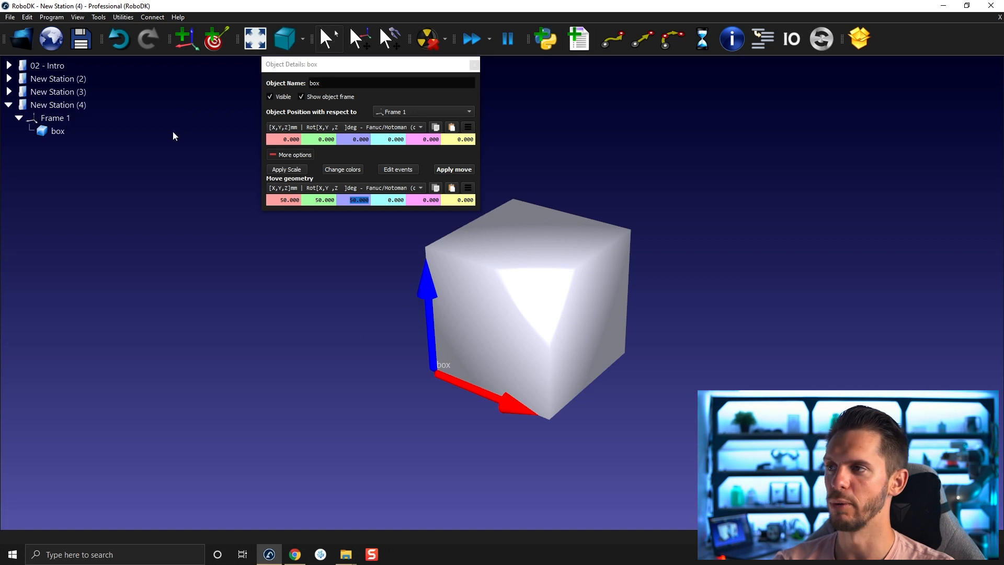
Show Frame 1 to compare its origin with the box's object frame, and hide it again.
{"action": "right_click", "coordinate": [42, 112]}
{"action": "left_click", "coordinate": [63, 126]}
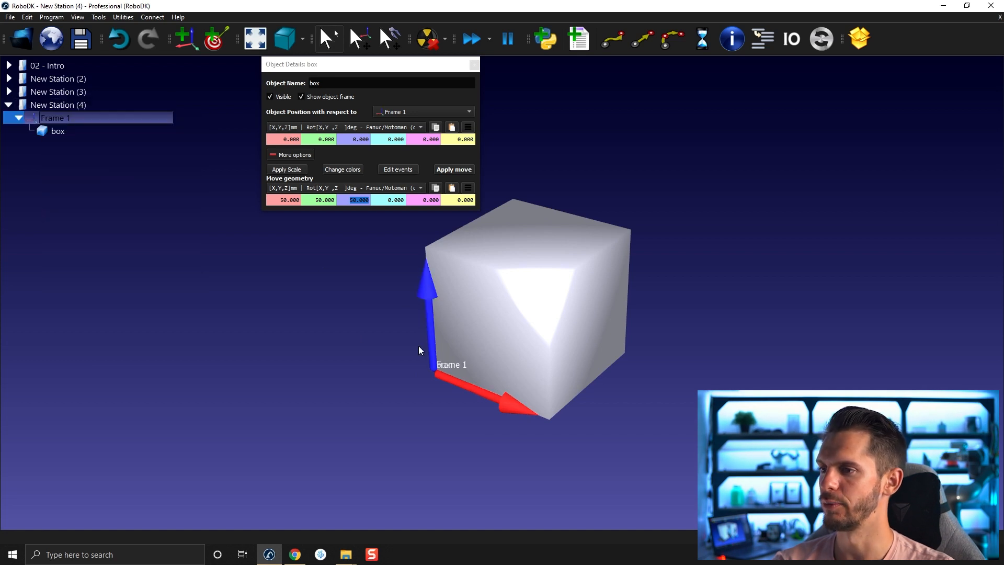
{"action": "right_click", "coordinate": [75, 121]}
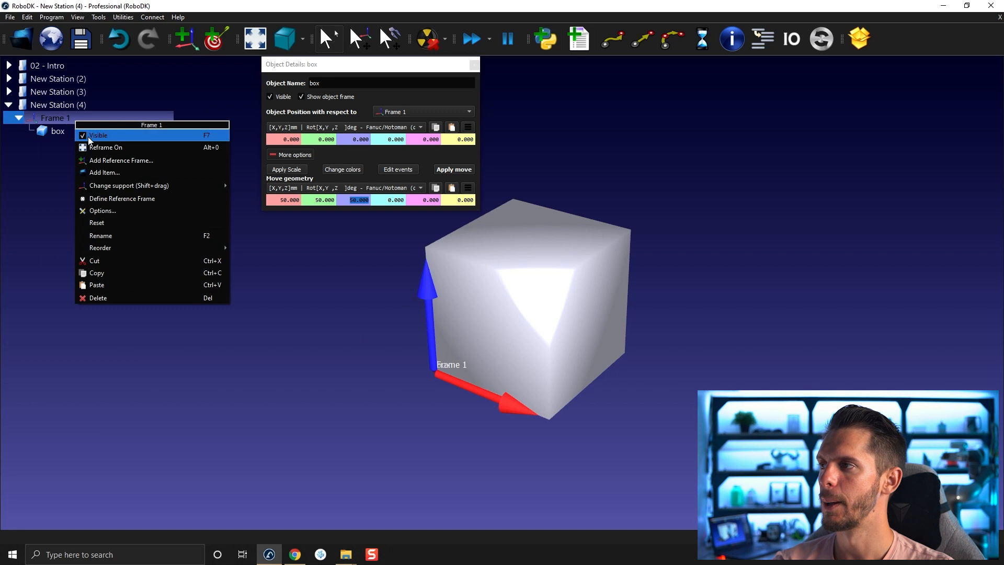
{"action": "left_click", "coordinate": [88, 136]}
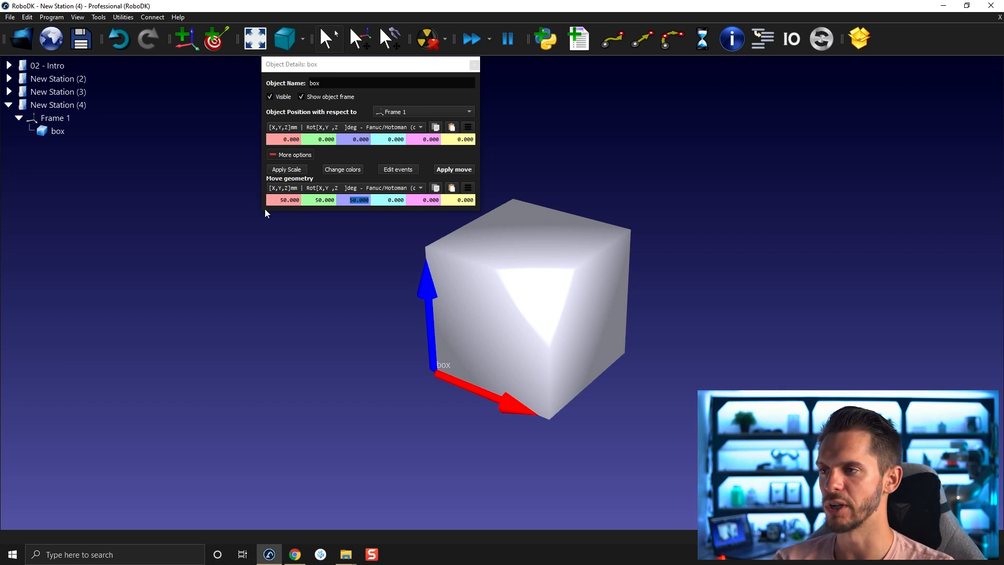
Apply the geometry move to the box and hide its object frame.
{"action": "left_click", "coordinate": [460, 168]}
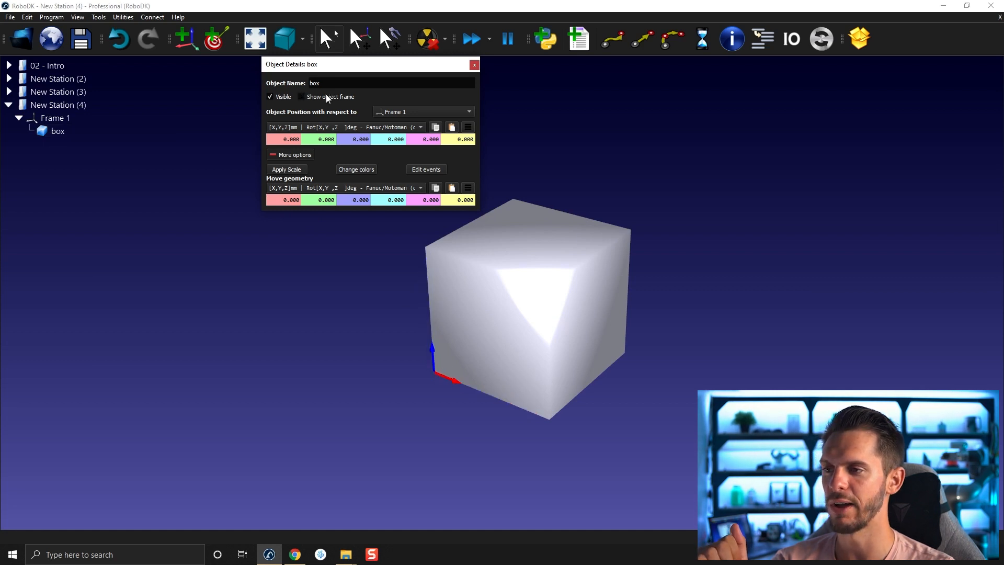
{"action": "left_click", "coordinate": [326, 97]}
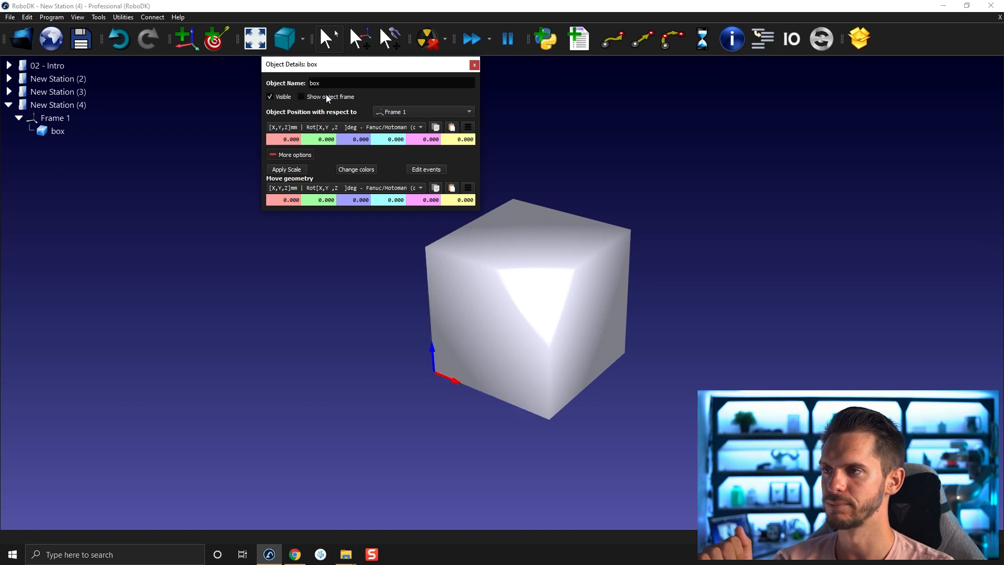
Set the box's position relative to Frame 1 to X 50, Y 50 and Z 50 mm.
{"action": "left_click", "coordinate": [506, 360]}
{"action": "mouse_move", "coordinate": [506, 361]}
{"action": "left_mouse_down"}
{"action": "mouse_move", "coordinate": [428, 311]}
{"action": "mouse_move", "coordinate": [447, 510]}
{"action": "mouse_move", "coordinate": [556, 392]}
{"action": "left_mouse_up"}
{"action": "right_click_drag", "start_coordinate": [555, 390], "coordinate": [538, 442]}
{"action": "left_click", "coordinate": [282, 141]}
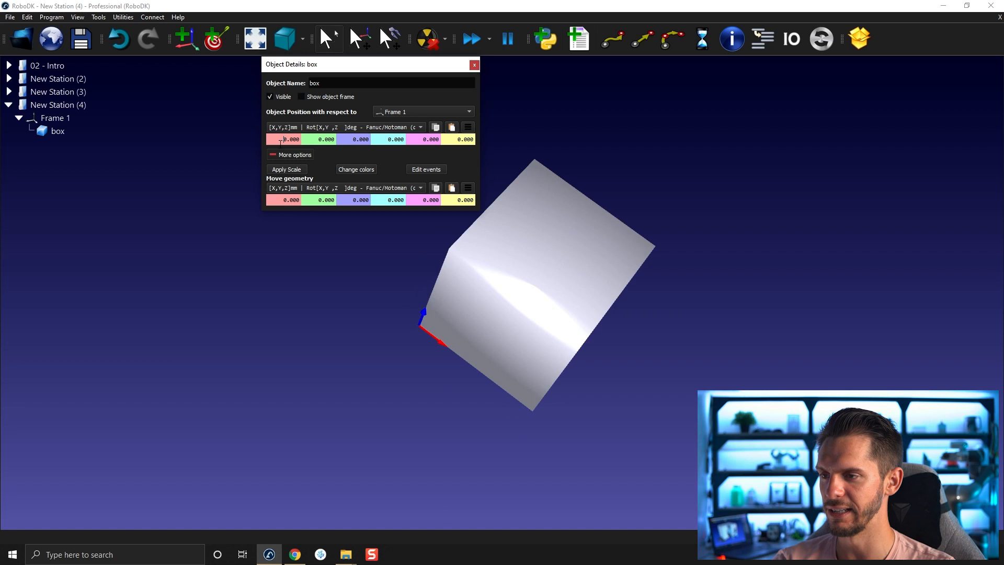
{"action": "type", "text": "5"}
{"action": "left_click", "coordinate": [313, 141]}
{"action": "type", "text": "5"}
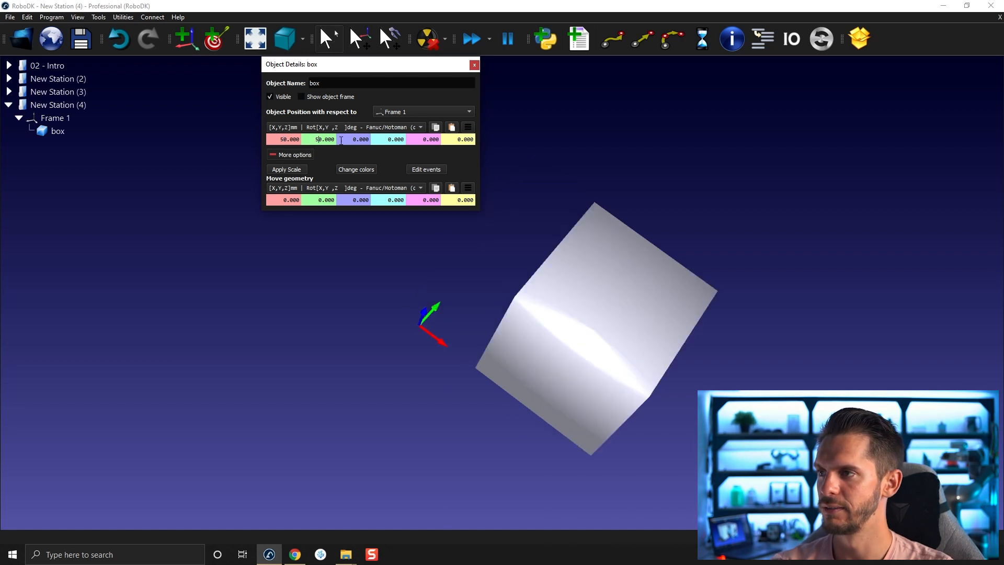
{"action": "left_click", "coordinate": [349, 140]}
{"action": "type", "text": "5"}
{"action": "left_click", "coordinate": [386, 139]}
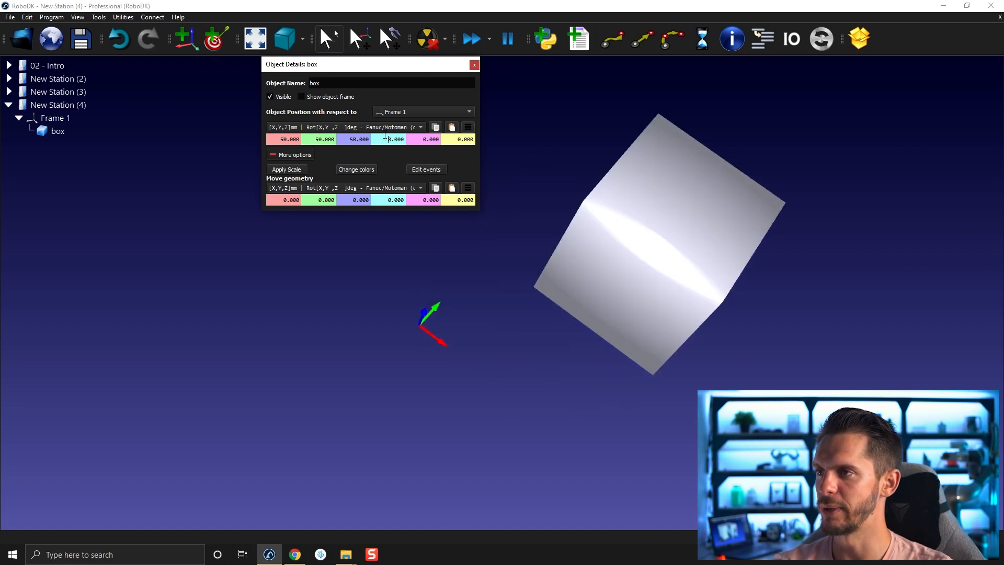
Show Frame 1 and the box's object frame, compare their offset from several angles, and close the box's details.
{"action": "right_click", "coordinate": [92, 116]}
{"action": "left_click", "coordinate": [110, 130]}
{"action": "right_click_drag", "start_coordinate": [299, 410], "coordinate": [282, 314]}
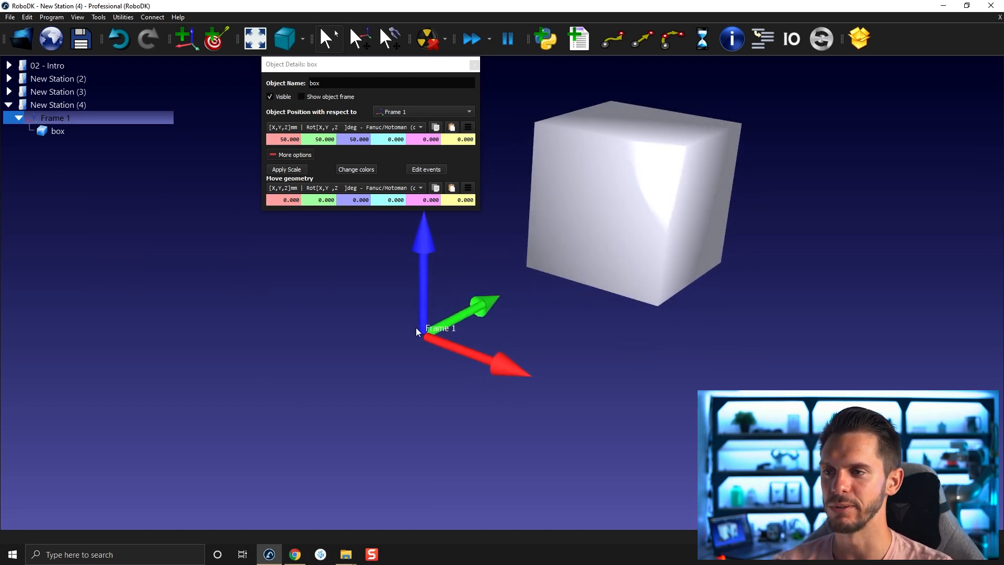
{"action": "left_click", "coordinate": [336, 96]}
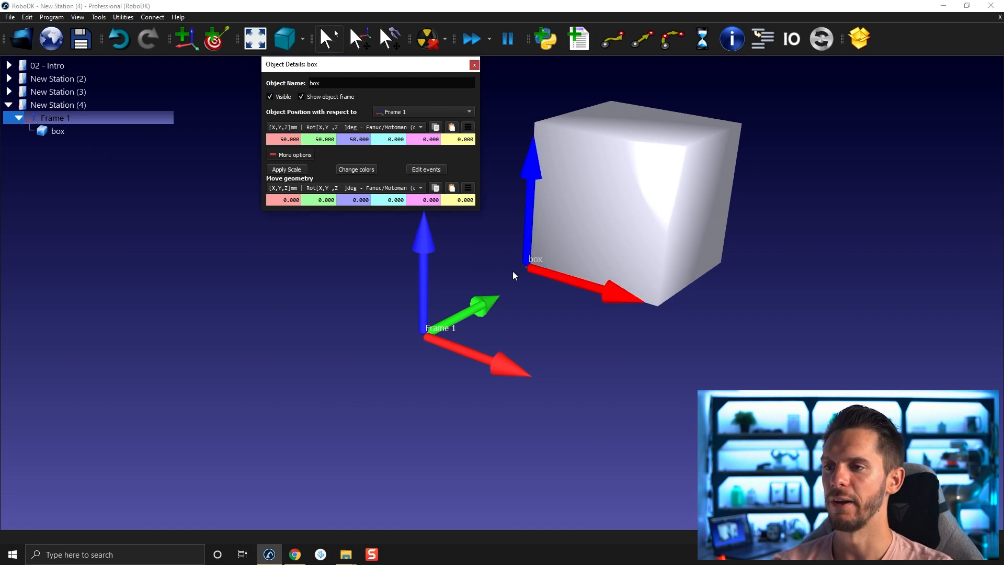
{"action": "left_click_drag", "start_coordinate": [521, 284], "coordinate": [441, 358]}
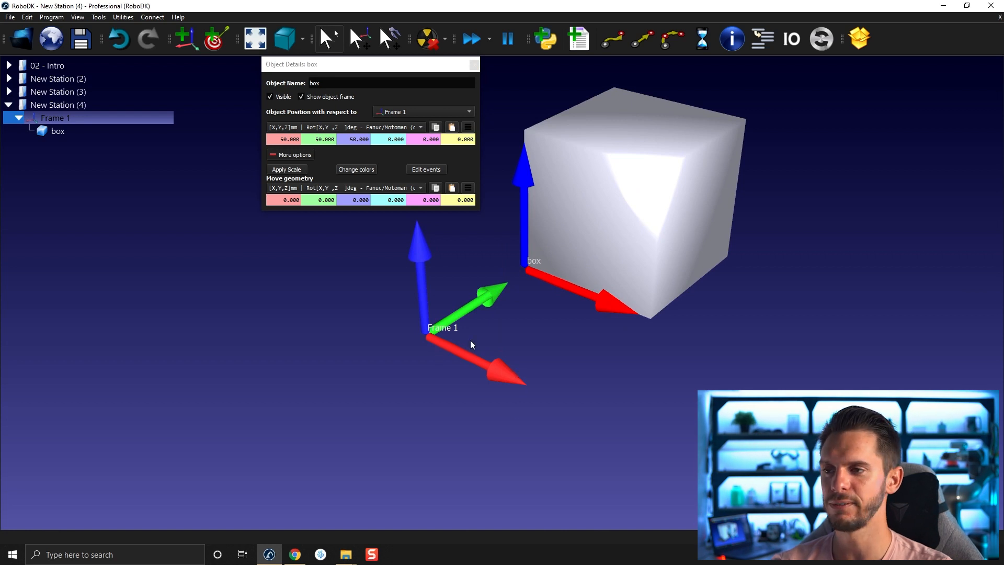
{"action": "left_click_drag", "start_coordinate": [510, 284], "coordinate": [455, 306]}
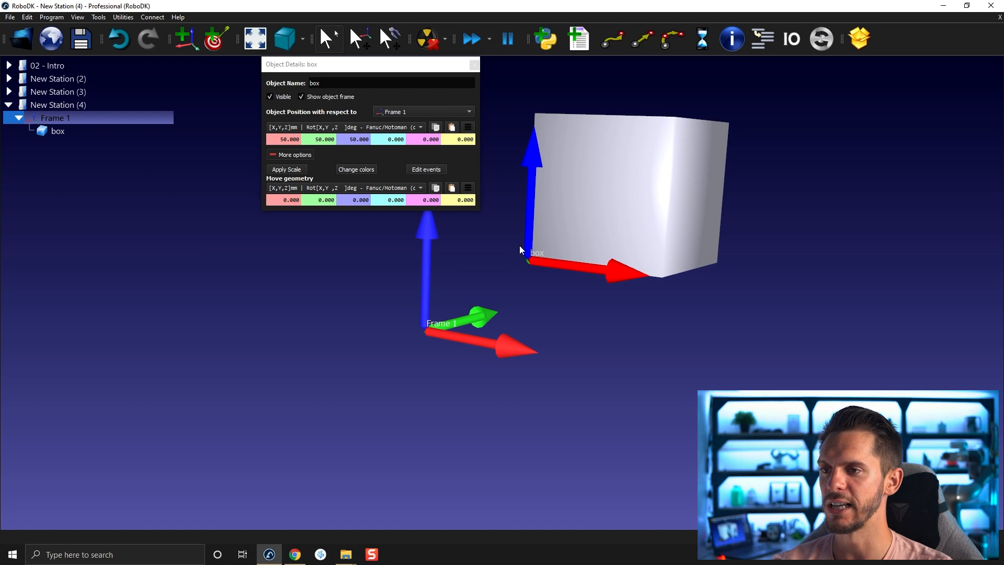
{"action": "left_click_drag", "start_coordinate": [521, 273], "coordinate": [490, 303]}
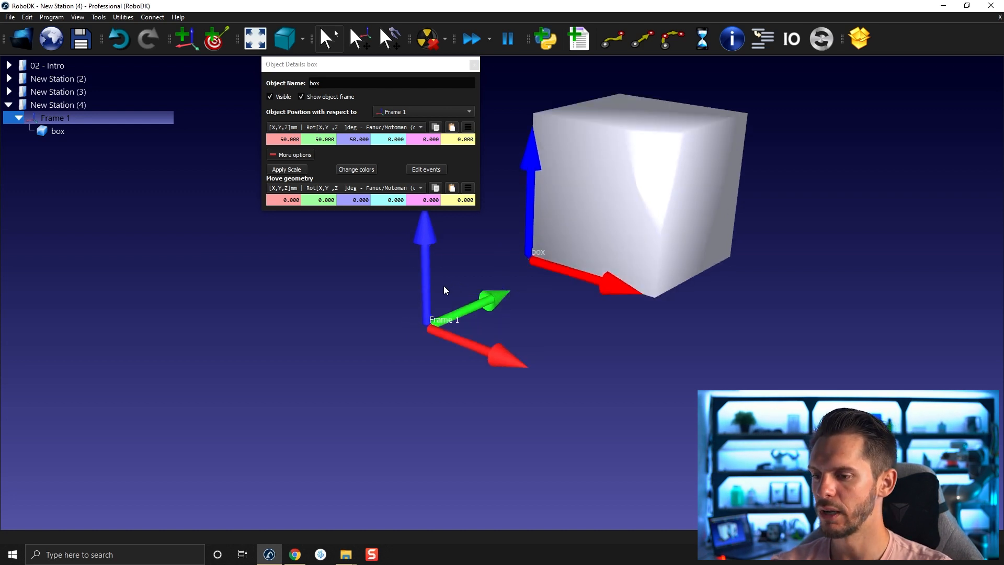
{"action": "left_click", "coordinate": [474, 65]}
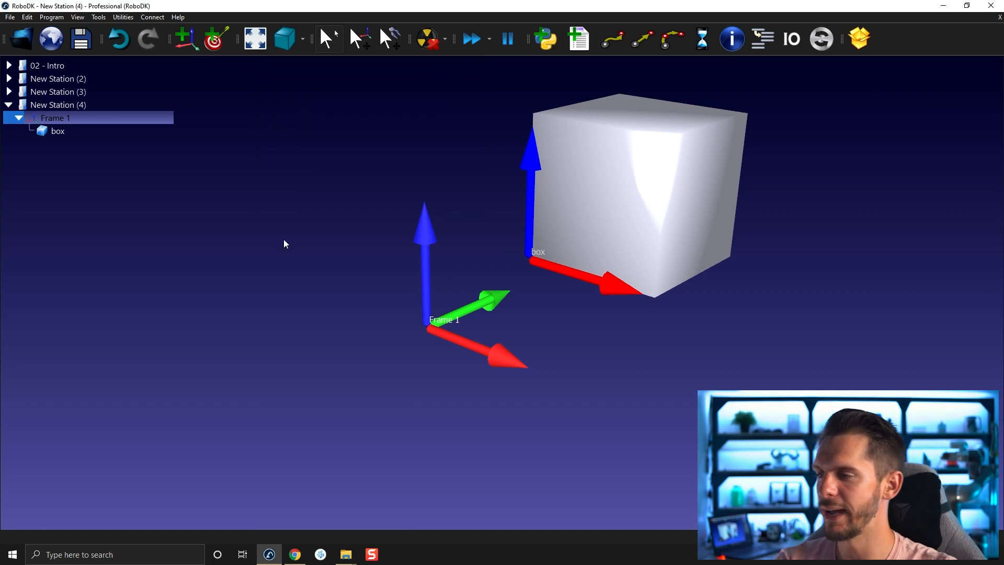
Switch to New Station (3) and open the object details of the Table.
{"action": "left_click", "coordinate": [63, 97]}
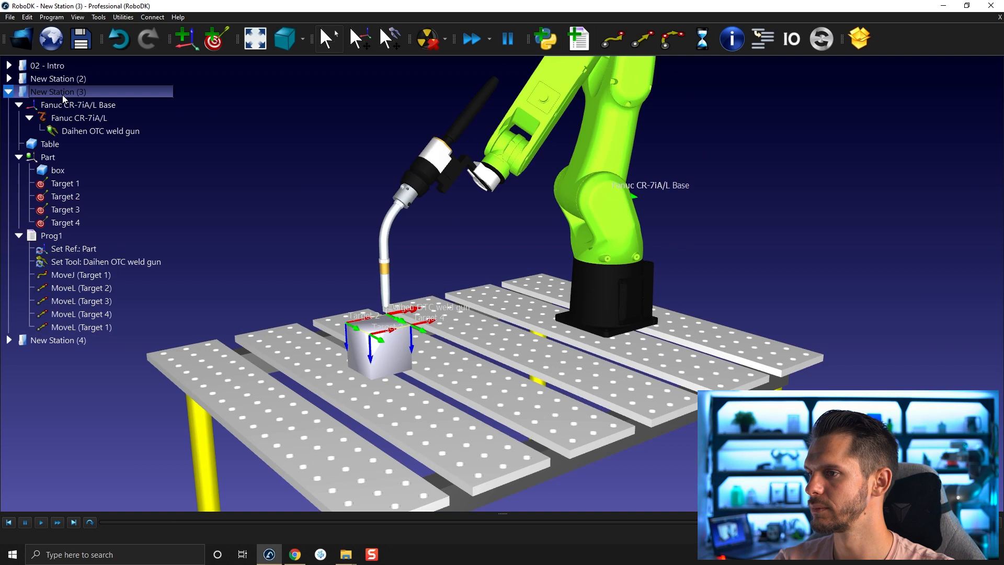
{"action": "middle_click_drag", "start_coordinate": [472, 211], "coordinate": [488, 215]}
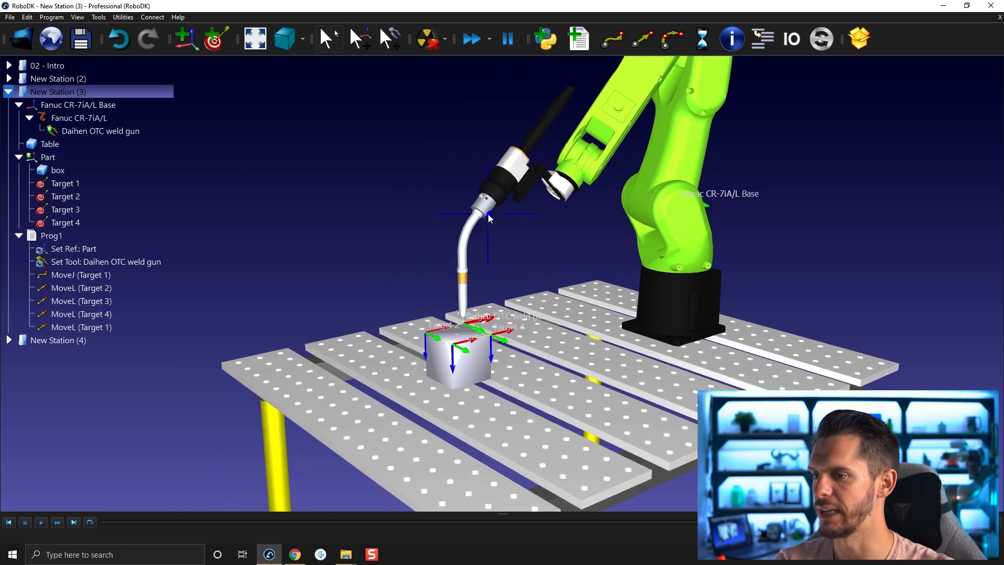
{"action": "double_click", "coordinate": [593, 359]}
{"action": "scroll", "coordinate": [478, 362], "scroll_direction": "down", "scroll_amount": 5}
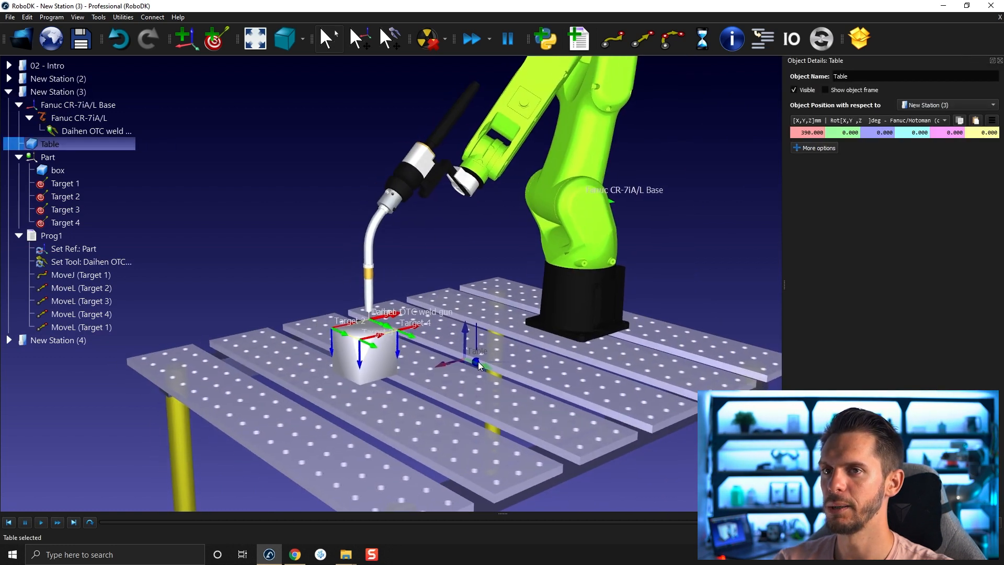
{"action": "scroll", "coordinate": [492, 379], "scroll_direction": "up", "scroll_amount": 3}
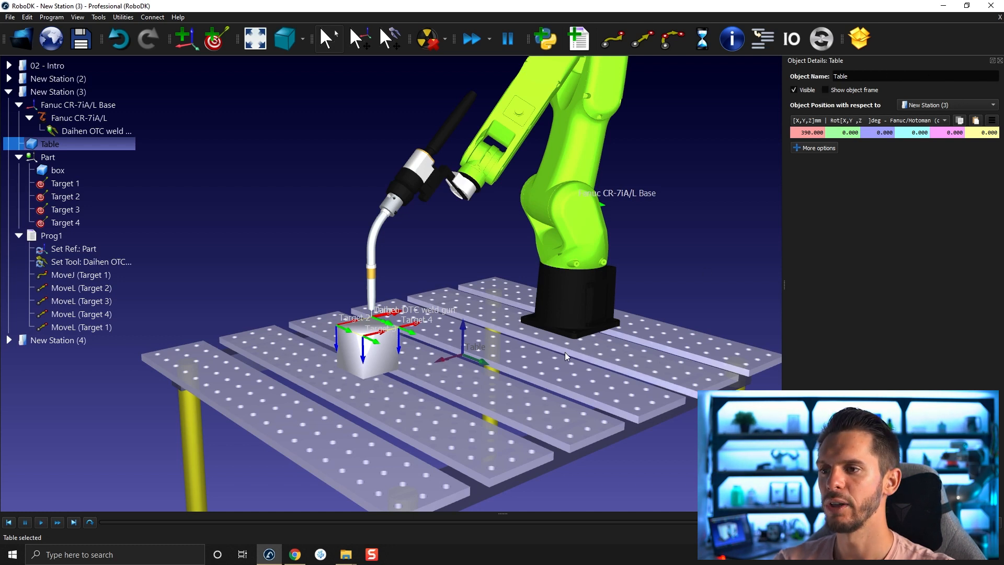
Select the Table, show its object frame, and examine where the frame sits on the tabletop.
{"action": "left_click", "coordinate": [673, 269]}
{"action": "left_click", "coordinate": [654, 343]}
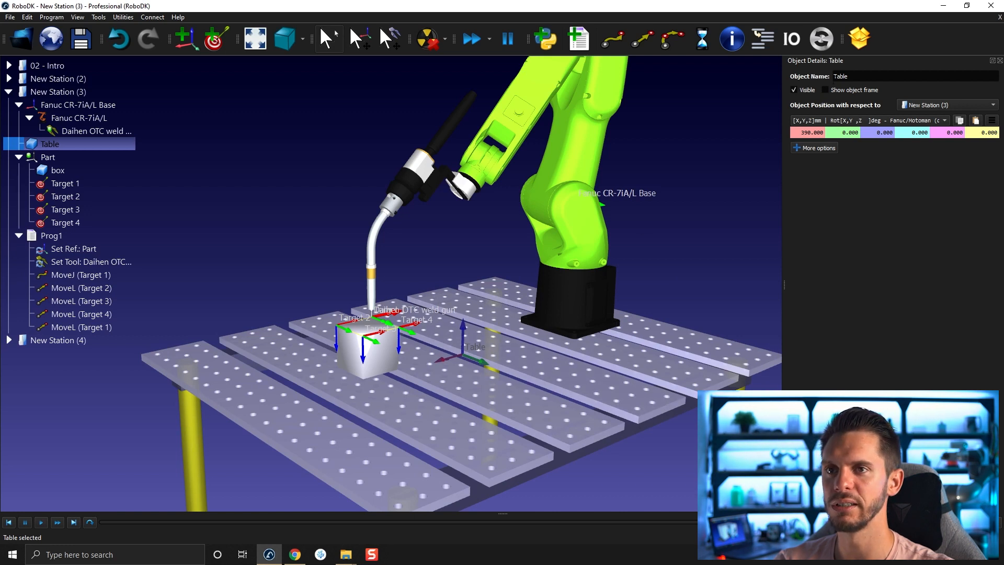
{"action": "left_click", "coordinate": [718, 184]}
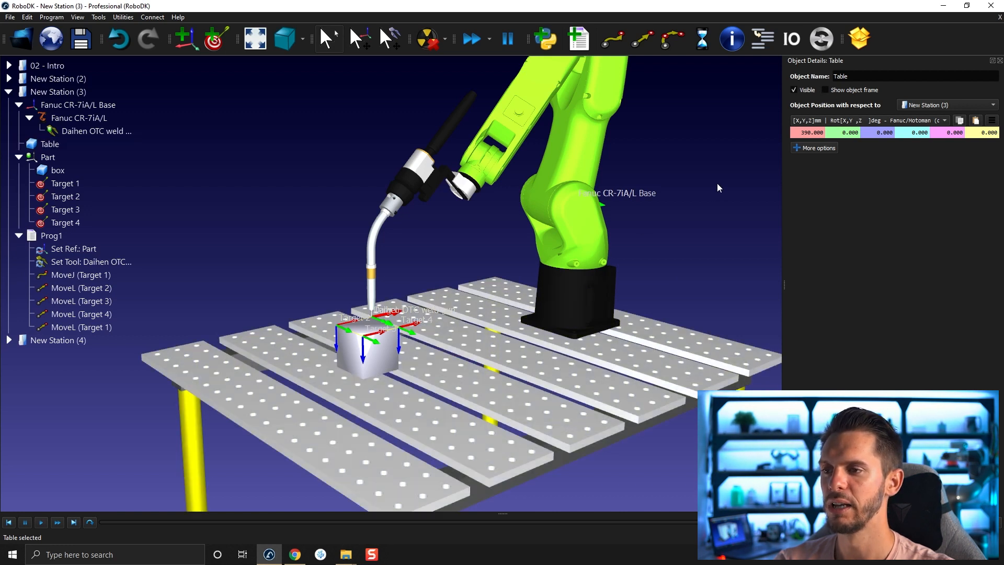
{"action": "left_click", "coordinate": [654, 363]}
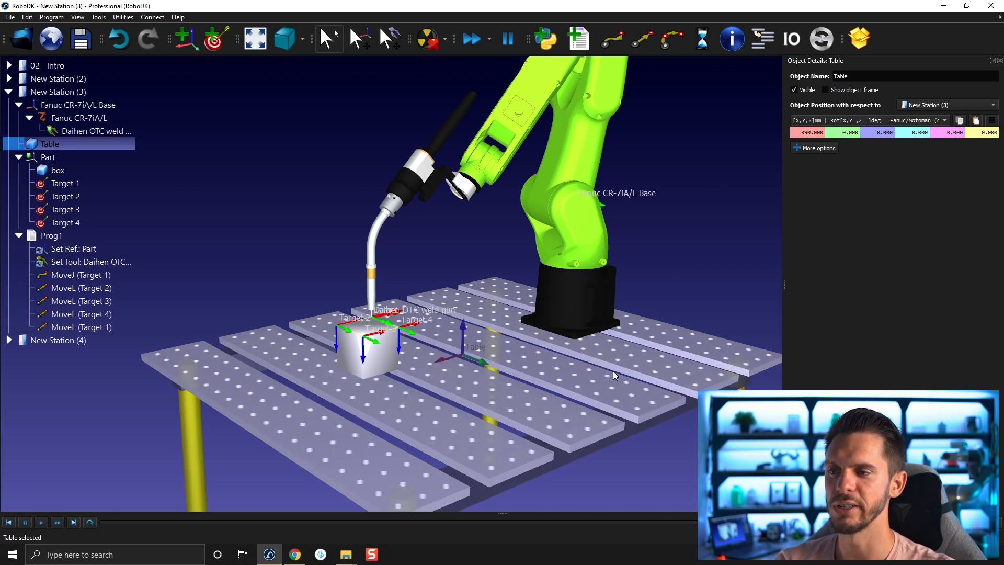
{"action": "left_click", "coordinate": [825, 89]}
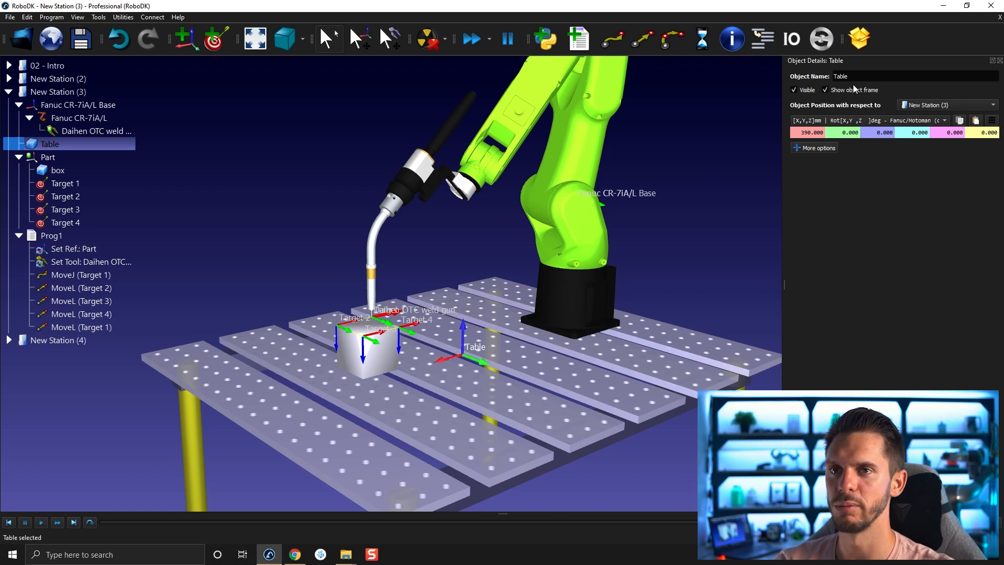
{"action": "middle_click_drag", "start_coordinate": [498, 357], "coordinate": [475, 291]}
{"action": "mouse_move", "coordinate": [475, 294]}
{"action": "right_mouse_down"}
{"action": "mouse_move", "coordinate": [463, 341]}
{"action": "mouse_move", "coordinate": [456, 313]}
{"action": "mouse_move", "coordinate": [471, 300]}
{"action": "right_mouse_up"}
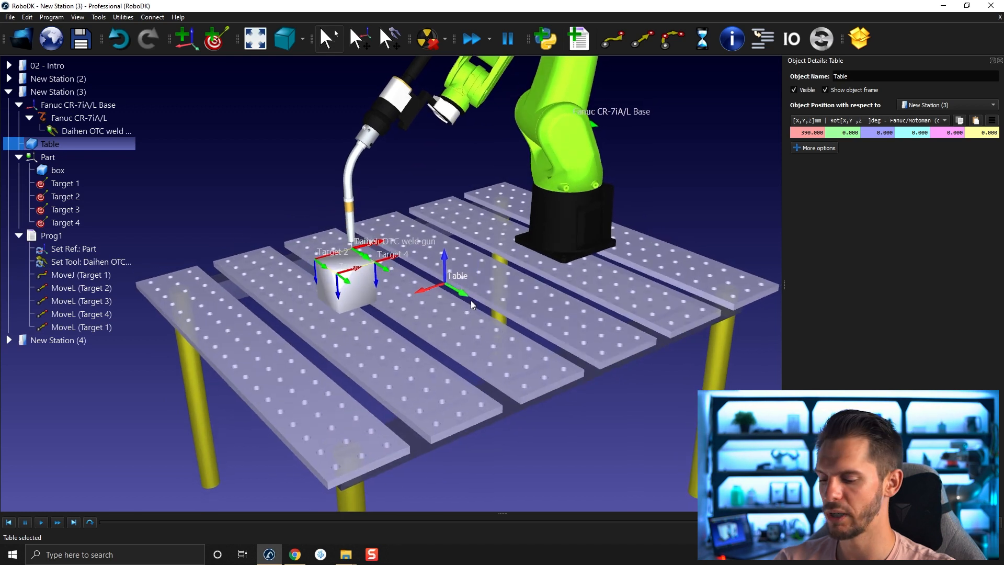
Move the Table back and forth along its X axis in the 3D view, and set its X position to 400 mm.
{"action": "key", "text": "alt"}
{"action": "left_click_drag", "start_coordinate": [420, 291], "coordinate": [488, 304], "text": "alt"}
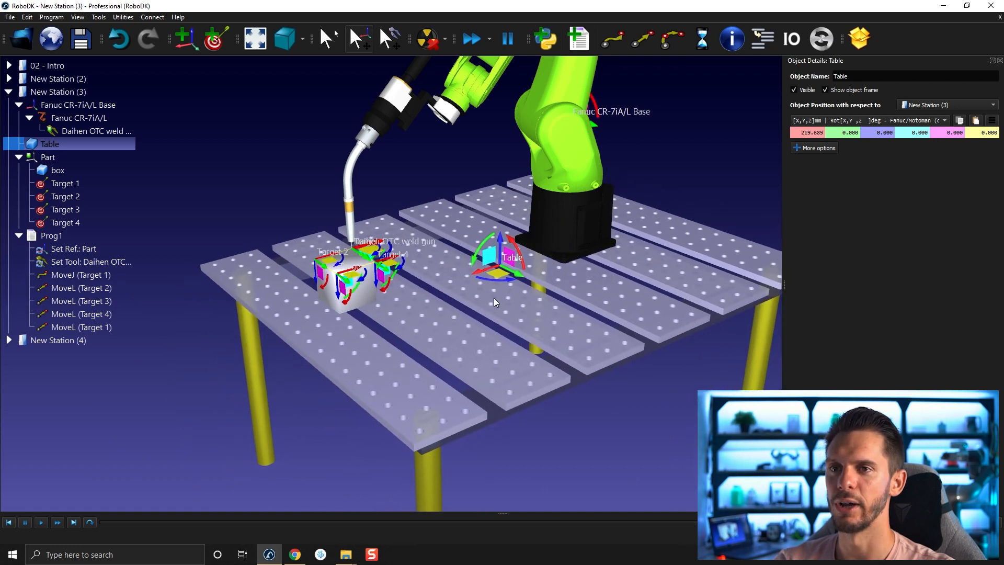
{"action": "left_click_drag", "start_coordinate": [488, 257], "coordinate": [428, 300], "text": "alt"}
{"action": "left_click", "coordinate": [816, 132]}
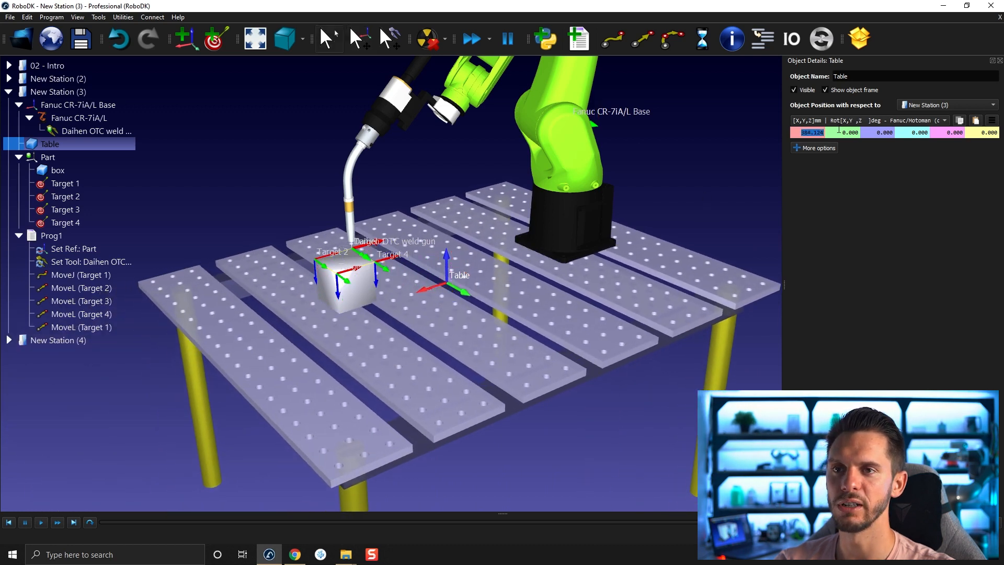
{"action": "type", "text": "400"}
{"action": "key", "text": "Return"}
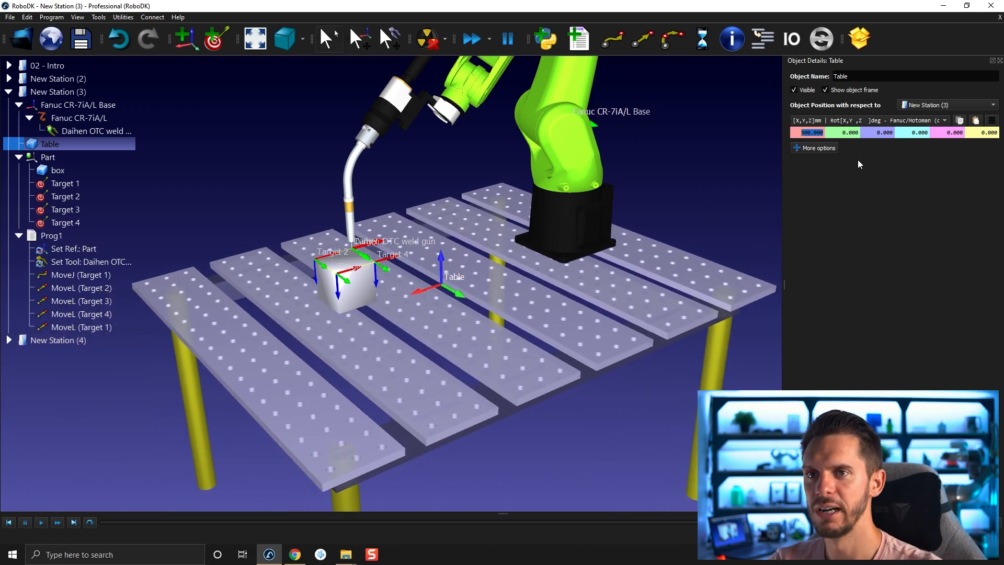
Try shifting the Table along Y, starting at 20 mm and stepping through nearby values, and return Y to 0 mm.
{"action": "left_click", "coordinate": [845, 132]}
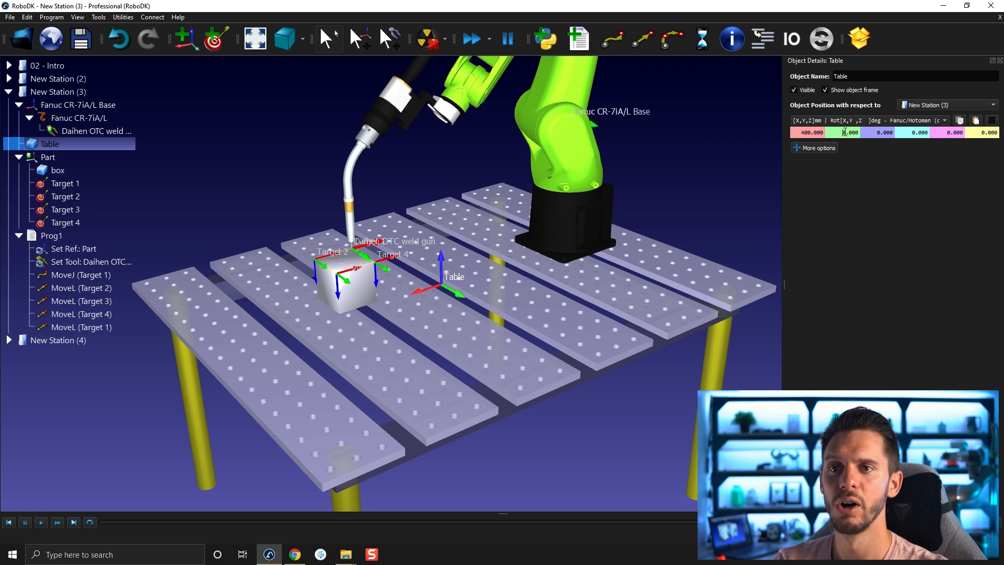
{"action": "type", "text": "20"}
{"action": "key", "text": "Return"}
{"action": "scroll", "coordinate": [845, 132], "scroll_direction": "down", "scroll_amount": 7}
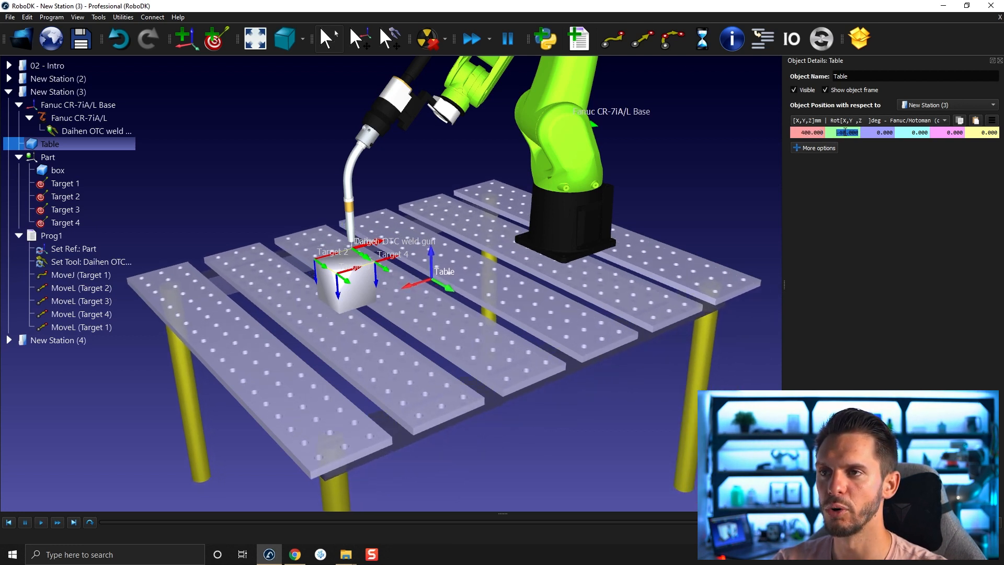
{"action": "scroll", "coordinate": [846, 133], "scroll_direction": "down", "scroll_amount": 1}
{"action": "scroll", "coordinate": [845, 130], "scroll_direction": "up", "scroll_amount": 10}
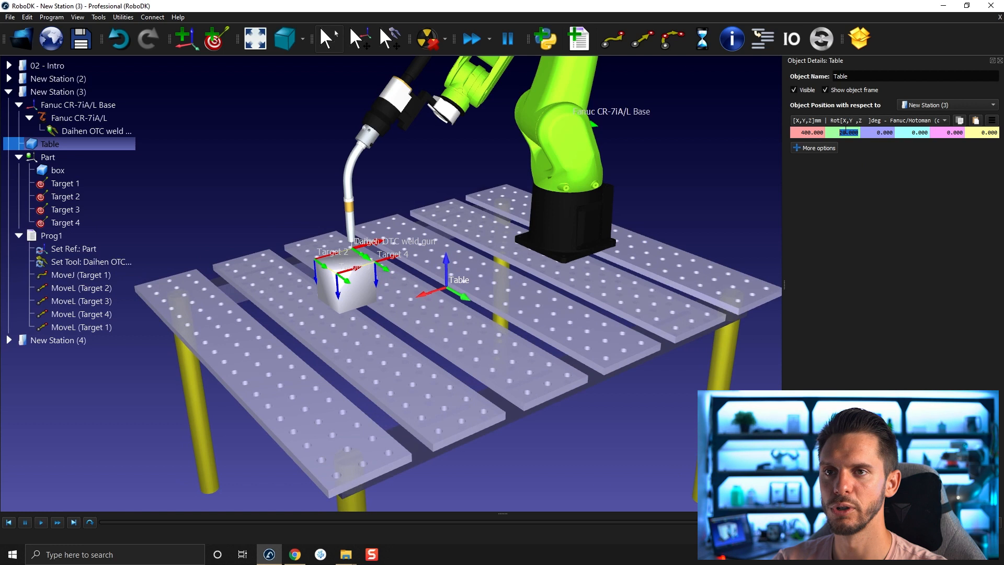
{"action": "scroll", "coordinate": [846, 130], "scroll_direction": "down", "scroll_amount": 6}
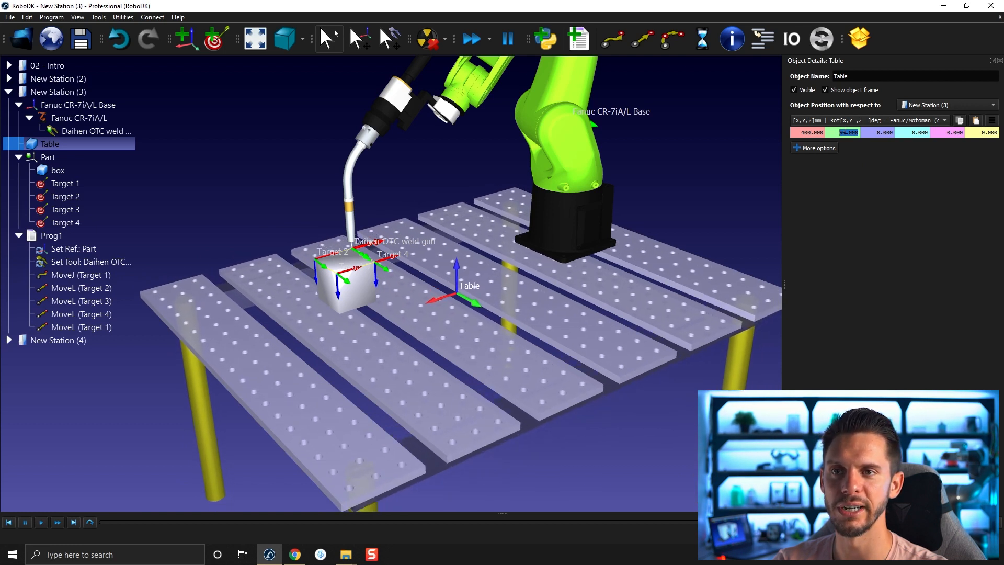
{"action": "scroll", "coordinate": [845, 130], "scroll_direction": "down", "scroll_amount": 2}
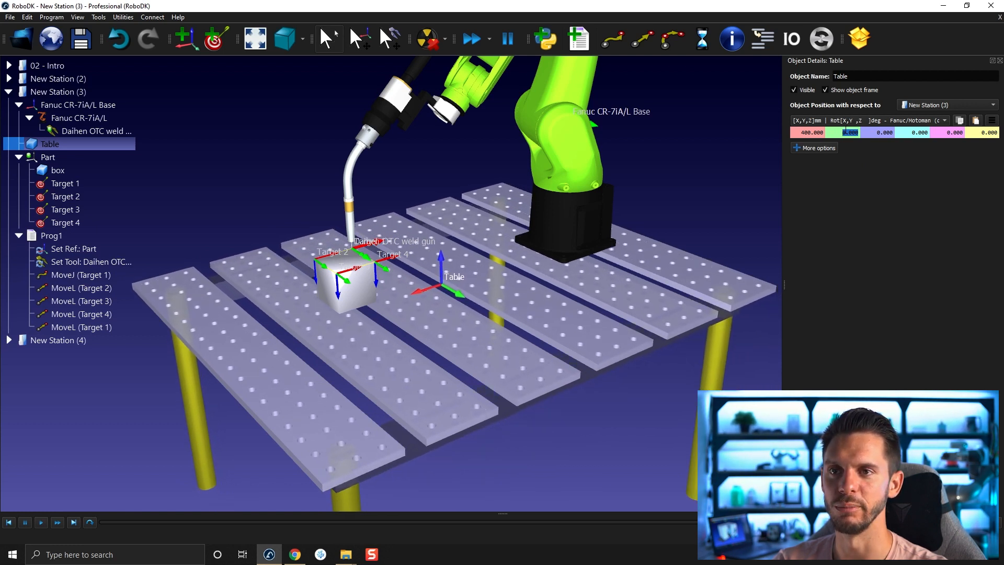
Deselect the Table, examine its object frame from several angles, and hide the object frame.
{"action": "left_click", "coordinate": [689, 152]}
{"action": "middle_click_drag", "start_coordinate": [406, 322], "coordinate": [452, 319]}
{"action": "right_click_drag", "start_coordinate": [452, 320], "coordinate": [475, 286]}
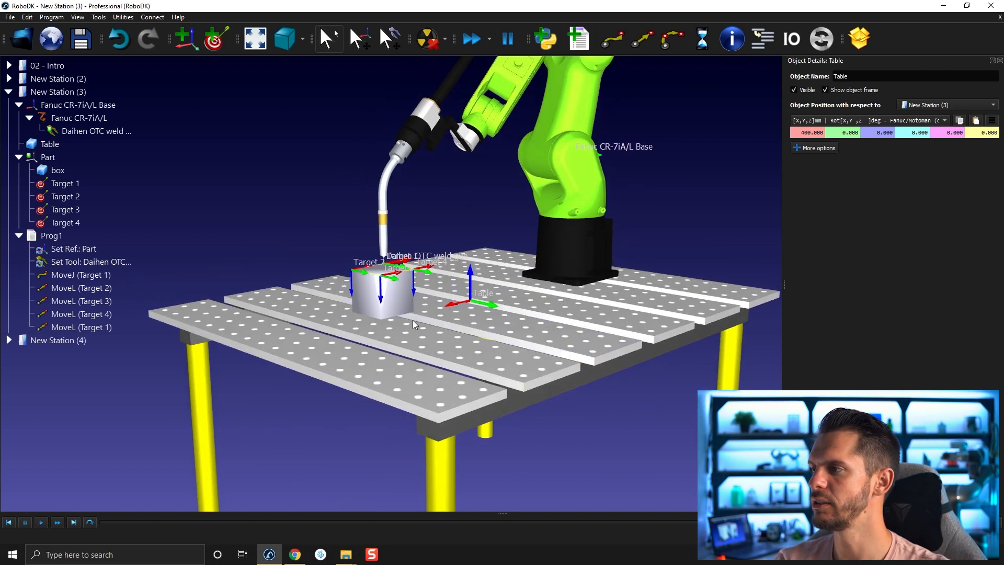
{"action": "right_click_drag", "start_coordinate": [315, 213], "coordinate": [331, 283]}
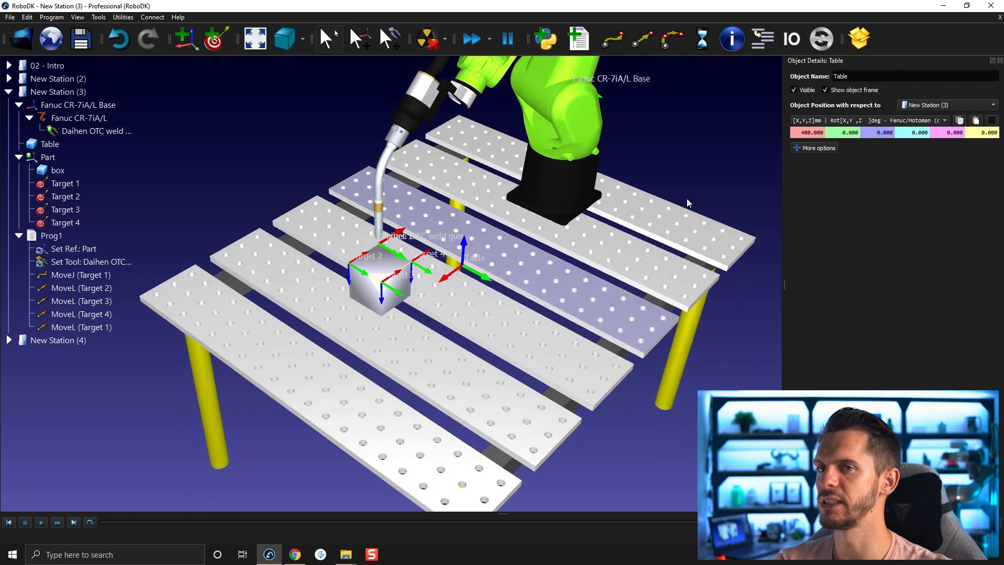
{"action": "left_click", "coordinate": [847, 90]}
{"action": "right_click_drag", "start_coordinate": [295, 231], "coordinate": [395, 249]}
{"action": "middle_click_drag", "start_coordinate": [419, 242], "coordinate": [431, 246]}
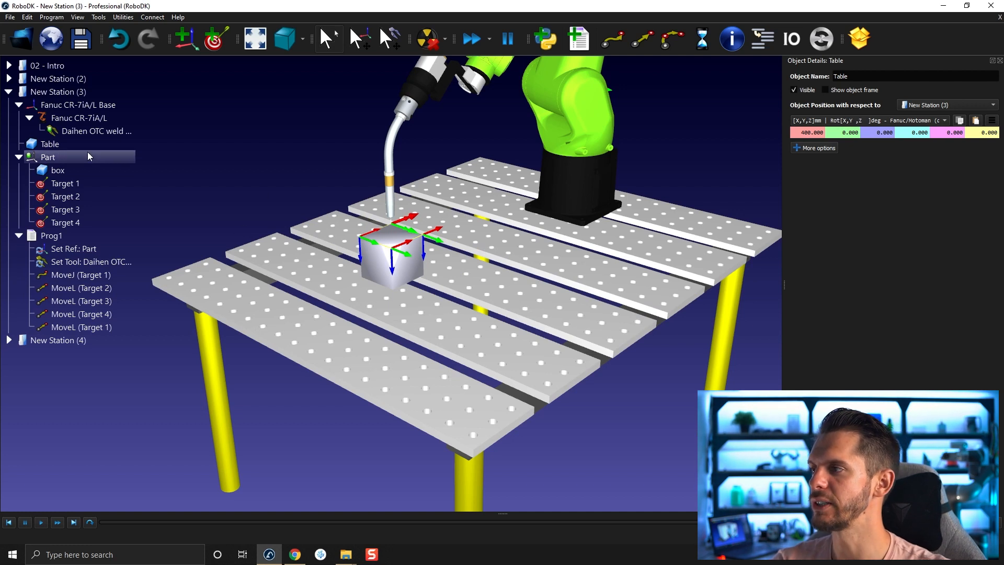
Open the frame details of Part and set its X position relative to New Station (3) to 650 mm.
{"action": "left_click", "coordinate": [75, 159]}
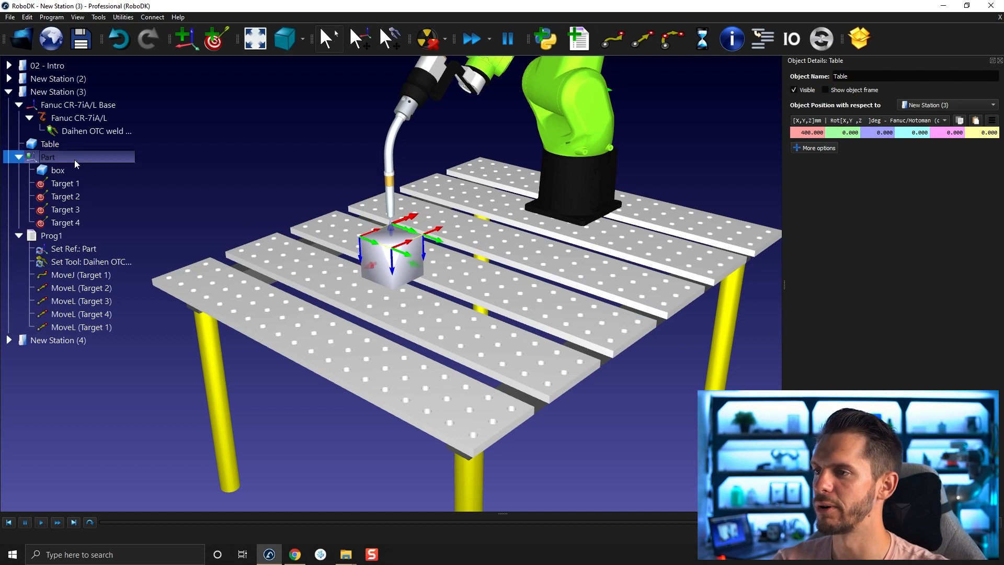
{"action": "left_click_drag", "start_coordinate": [833, 433], "coordinate": [588, 71]}
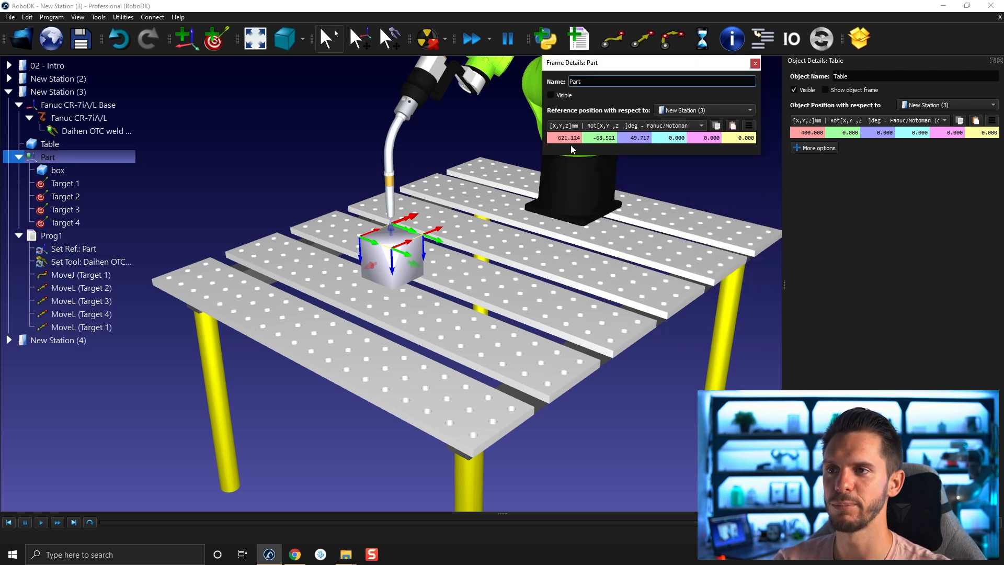
{"action": "left_click_drag", "start_coordinate": [428, 288], "coordinate": [613, 293]}
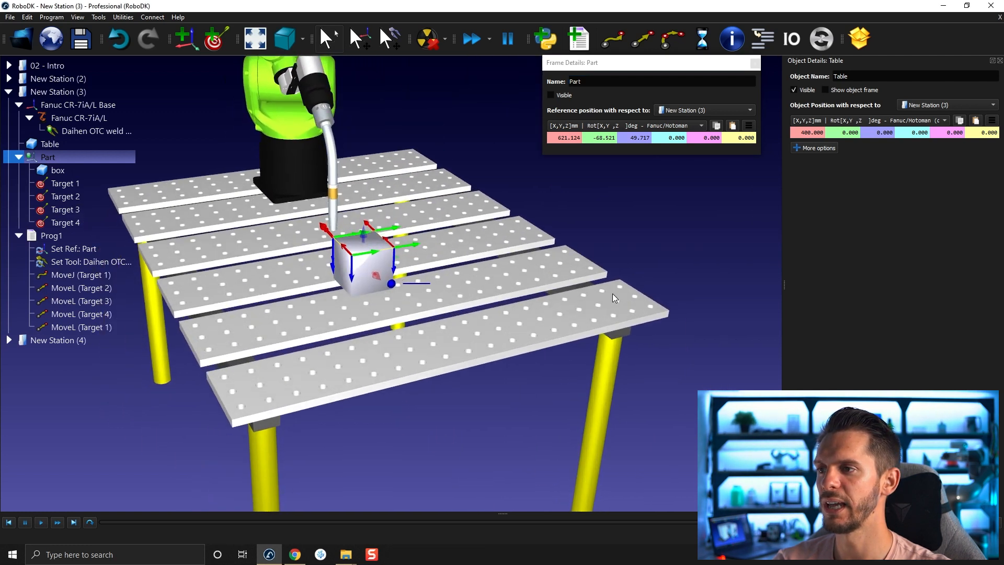
{"action": "scroll", "coordinate": [370, 259], "scroll_direction": "up", "scroll_amount": 3}
{"action": "scroll", "coordinate": [364, 264], "scroll_direction": "up", "scroll_amount": 3}
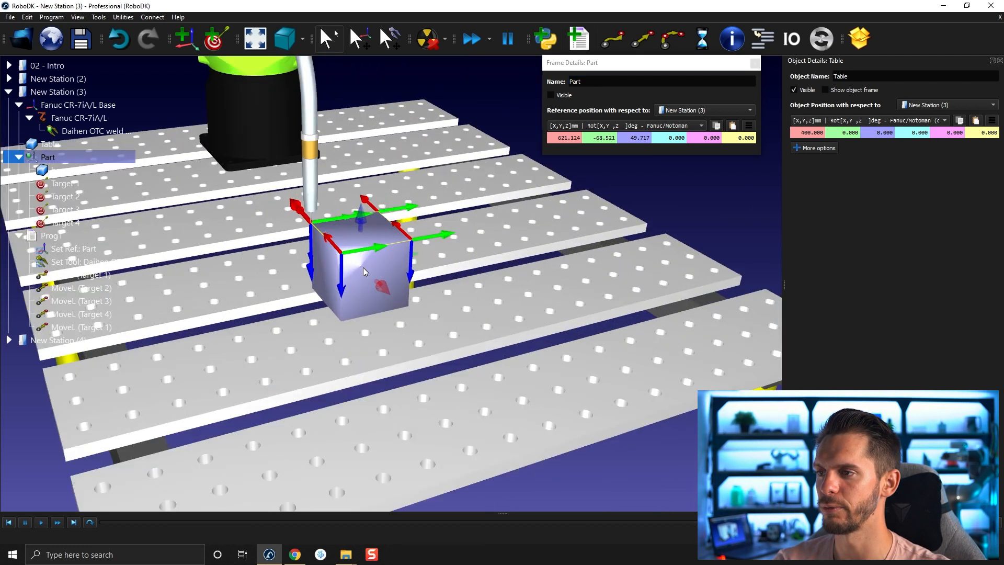
{"action": "middle_click_drag", "start_coordinate": [375, 256], "coordinate": [558, 262]}
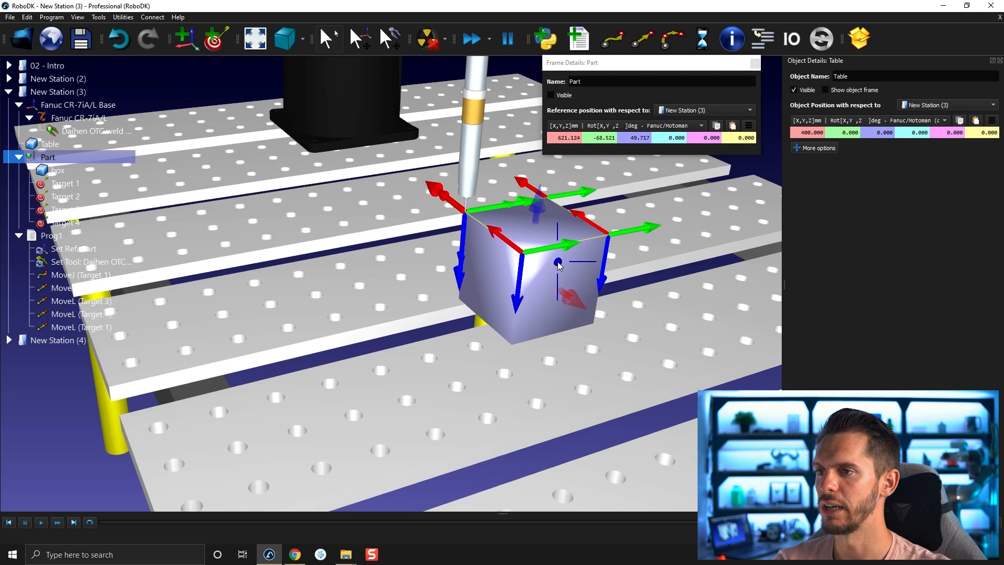
{"action": "left_click_drag", "start_coordinate": [557, 138], "coordinate": [578, 138]}
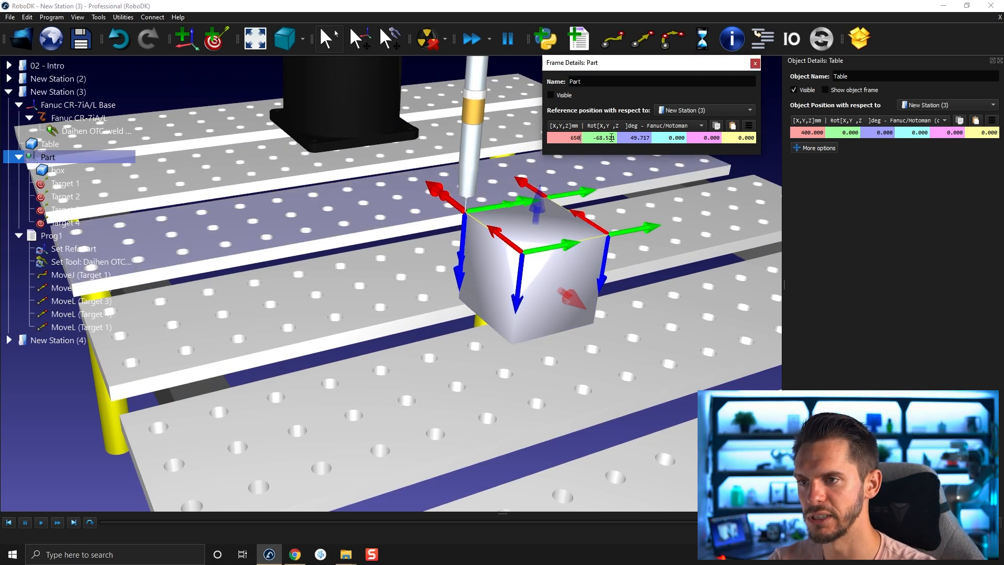
{"action": "key", "text": "Return"}
Set the Part frame's Y position to -50 mm and Z to 50 mm, and close its details.
{"action": "left_click_drag", "start_coordinate": [592, 138], "coordinate": [621, 139]}
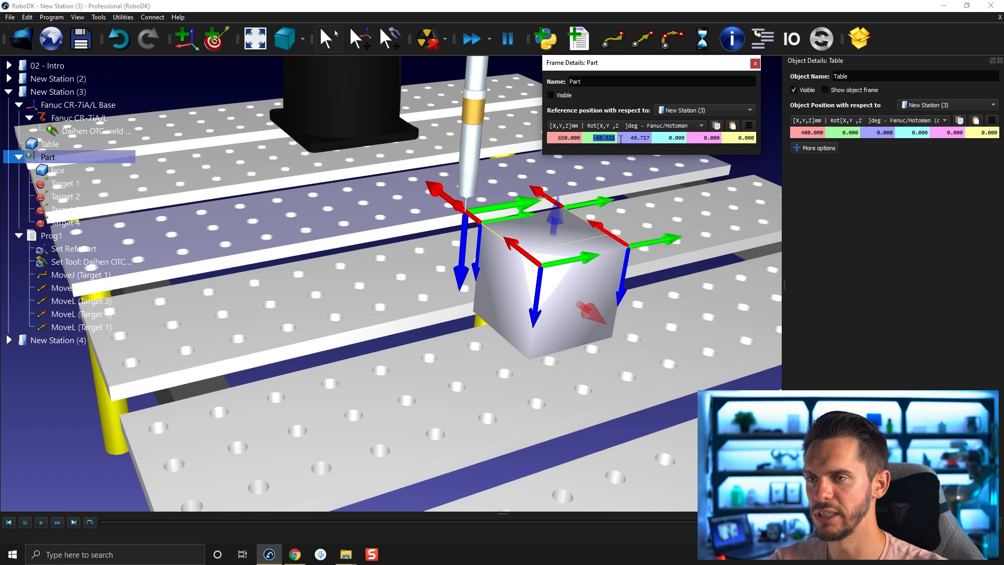
{"action": "type", "text": "-50"}
{"action": "key", "text": "Return"}
{"action": "left_click_drag", "start_coordinate": [628, 139], "coordinate": [676, 136]}
{"action": "type", "text": "50"}
{"action": "key", "text": "Return"}
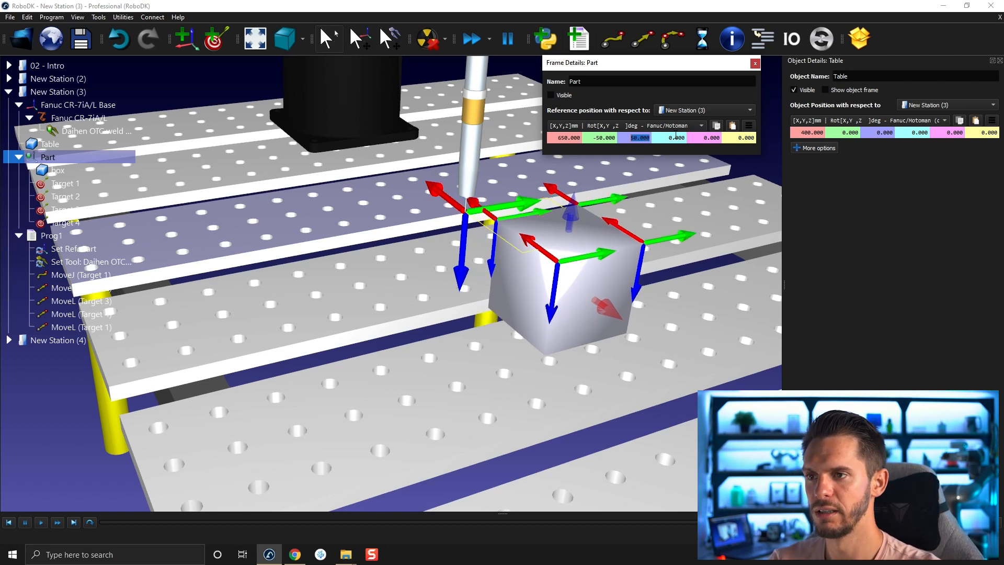
{"action": "mouse_move", "coordinate": [684, 350]}
{"action": "right_mouse_down"}
{"action": "mouse_move", "coordinate": [664, 214]}
{"action": "mouse_move", "coordinate": [400, 293]}
{"action": "mouse_move", "coordinate": [479, 227]}
{"action": "mouse_move", "coordinate": [550, 246]}
{"action": "mouse_move", "coordinate": [372, 225]}
{"action": "mouse_move", "coordinate": [367, 313]}
{"action": "right_mouse_up"}
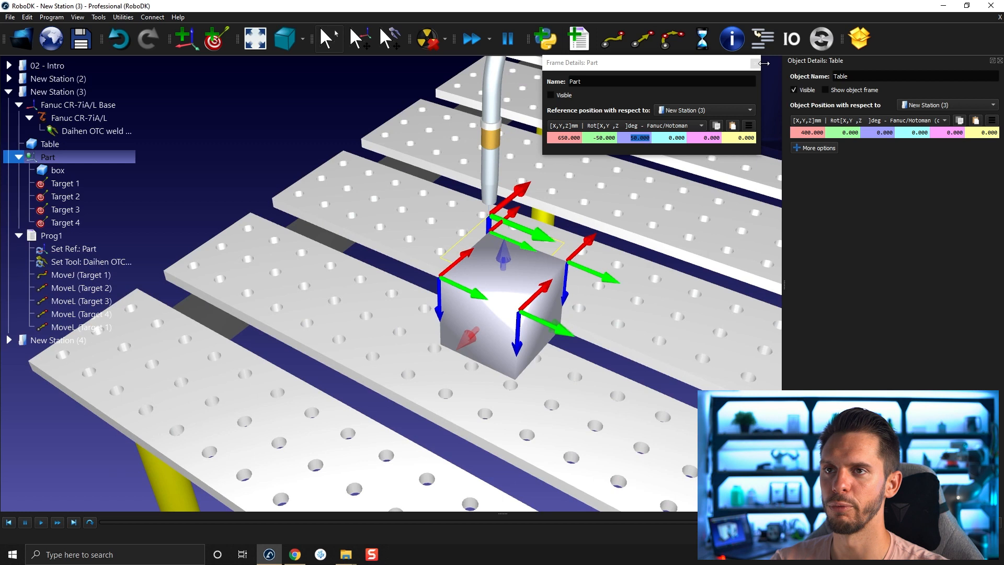
{"action": "left_click", "coordinate": [755, 63]}
Run Prog1 twice to simulate the weld gun following the targets on the repositioned box.
{"action": "scroll", "coordinate": [482, 258], "scroll_direction": "down", "scroll_amount": 1}
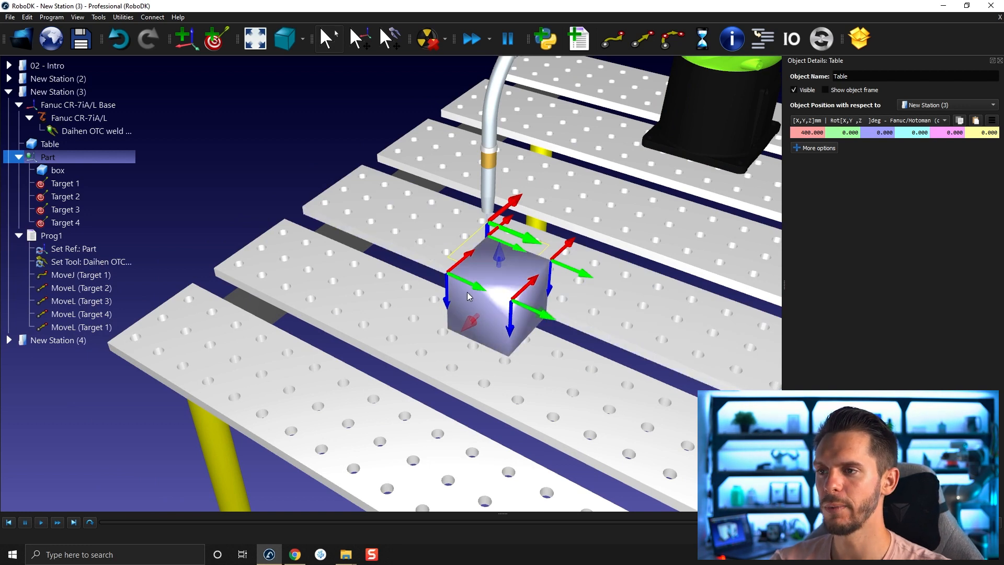
{"action": "scroll", "coordinate": [486, 254], "scroll_direction": "down", "scroll_amount": 1}
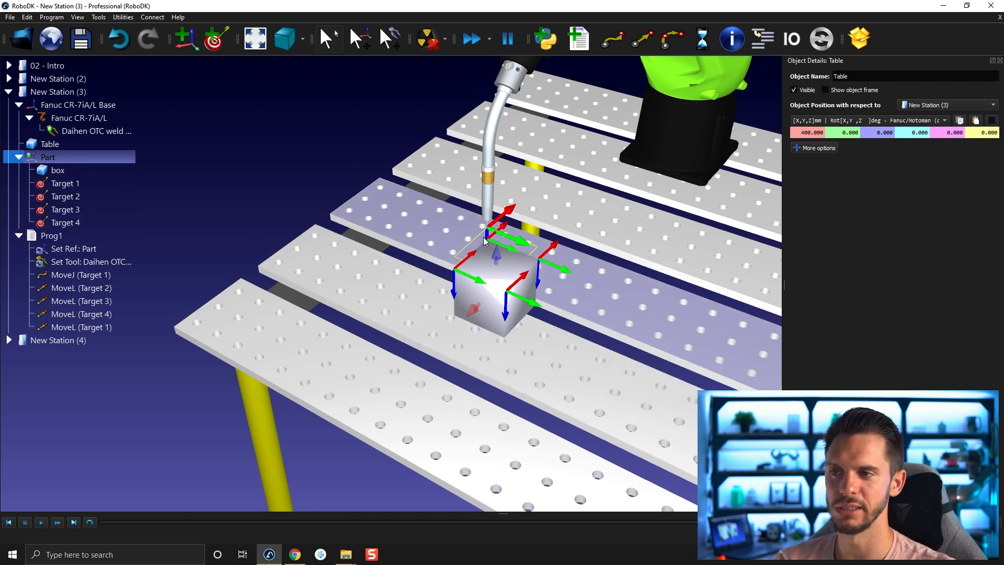
{"action": "double_click", "coordinate": [53, 236]}
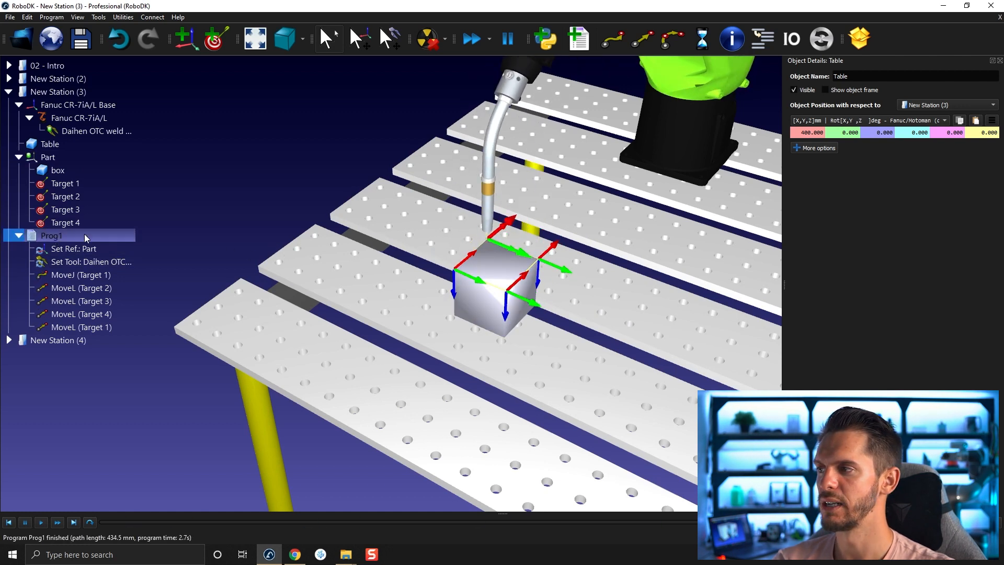
{"action": "double_click", "coordinate": [84, 234]}
Try the Table at X 500 mm to compare it with the box's position, and return it to 400 mm.
{"action": "scroll", "coordinate": [544, 241], "scroll_direction": "down", "scroll_amount": 2}
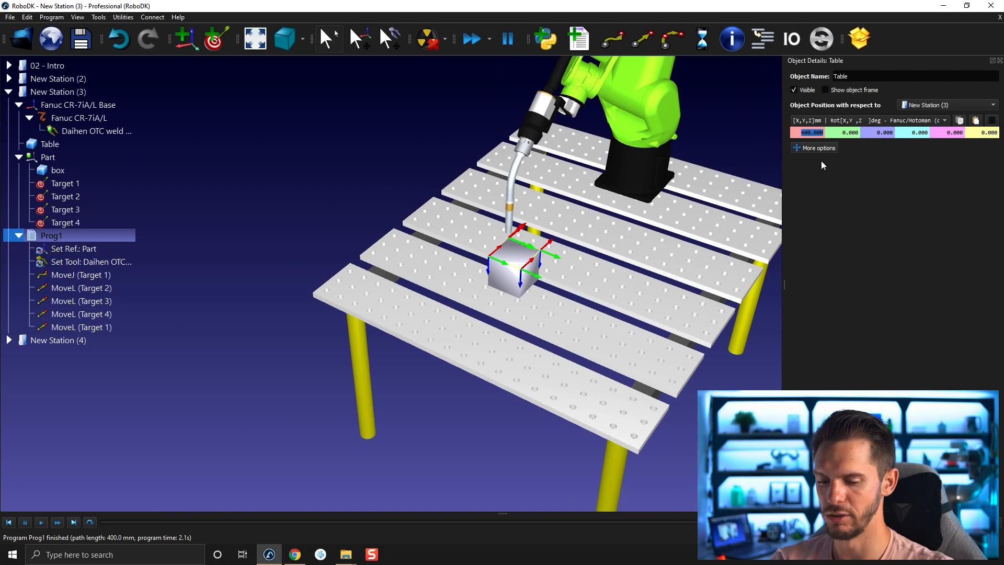
{"action": "type", "text": "500"}
{"action": "key", "text": "Return"}
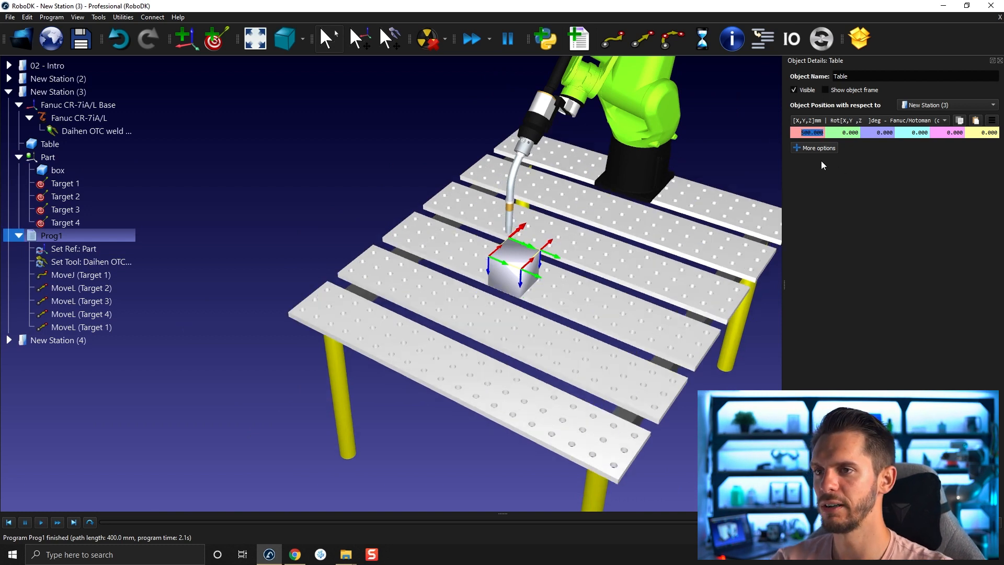
{"action": "type", "text": "400"}
{"action": "key", "text": "Return"}
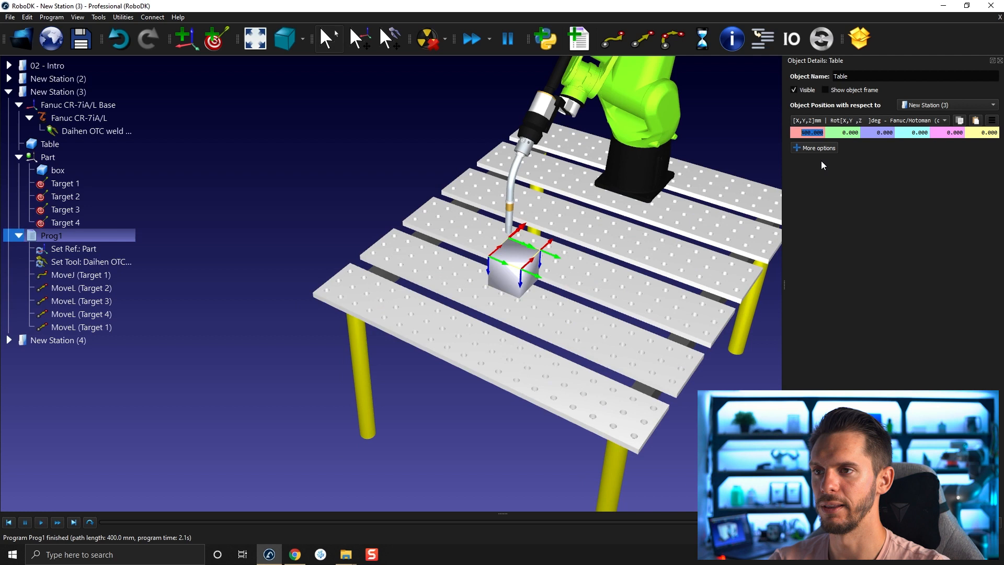
Reopen the Part frame's details, move them clear of the box, and set the frame's X position to 550 mm.
{"action": "left_click", "coordinate": [87, 158]}
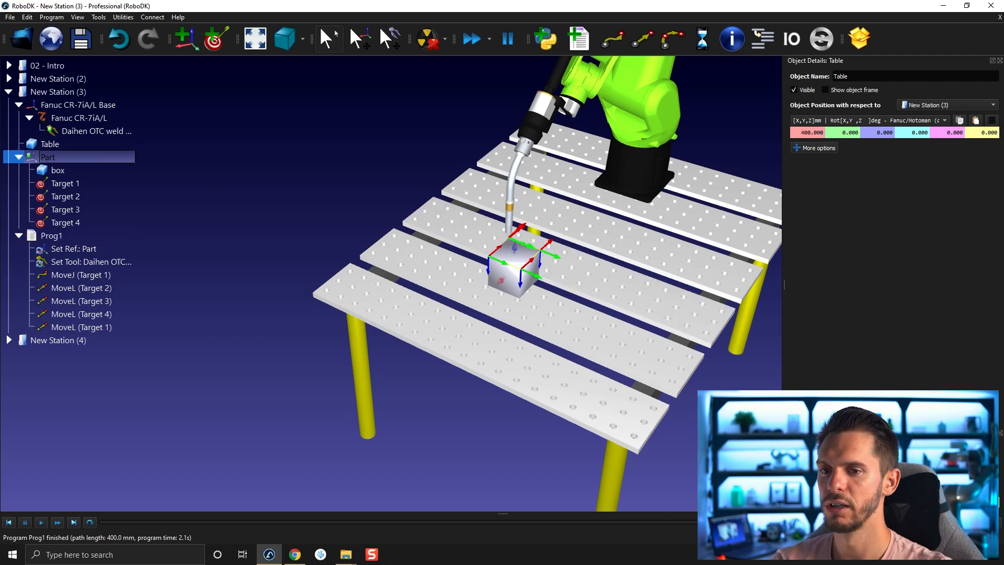
{"action": "double_click", "coordinate": [513, 247]}
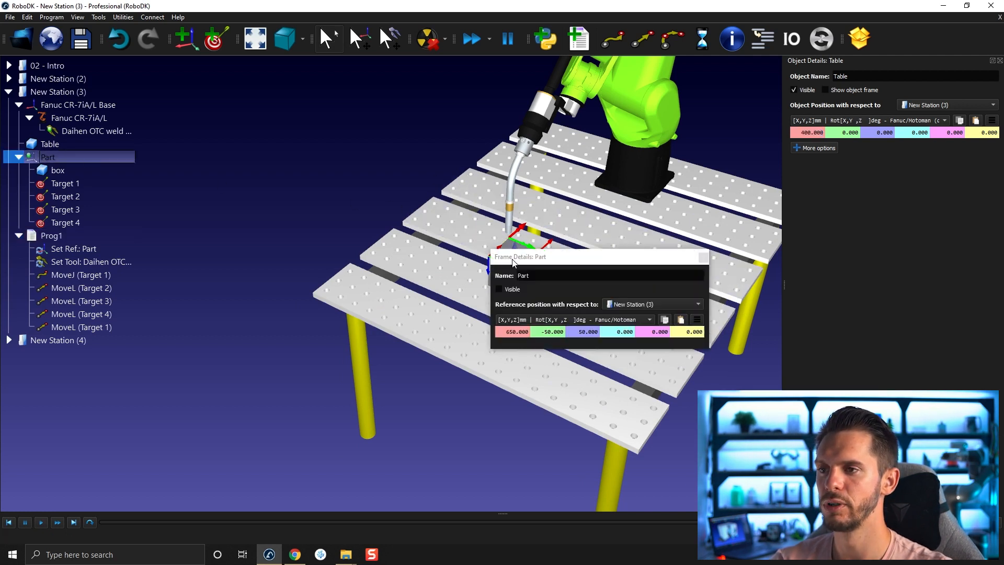
{"action": "double_click", "coordinate": [242, 123]}
{"action": "type", "text": "550"}
{"action": "key", "text": "Return"}
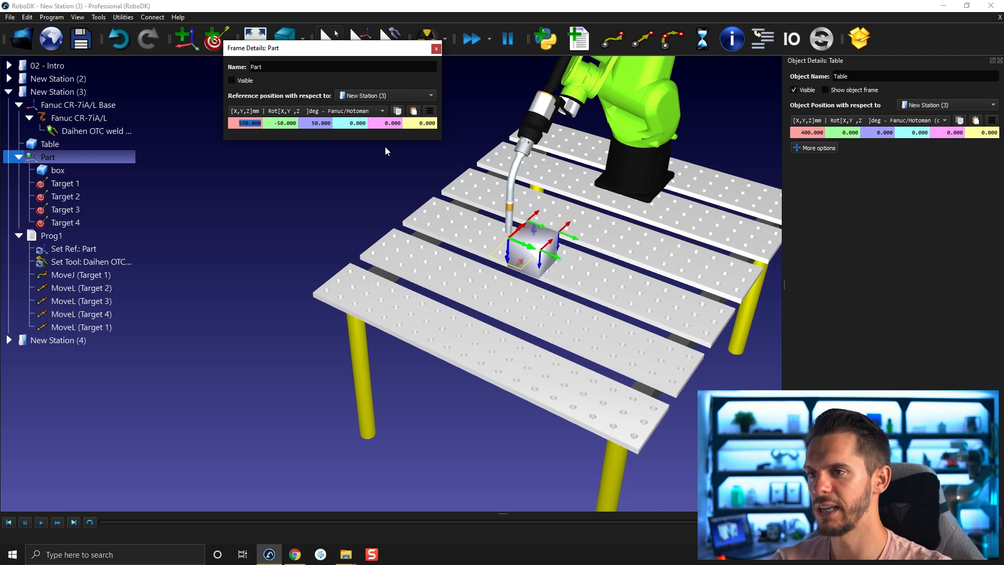
Run Prog1 with the box closer to the robot, dismiss the notice, and view the whole robot arm.
{"action": "double_click", "coordinate": [69, 237]}
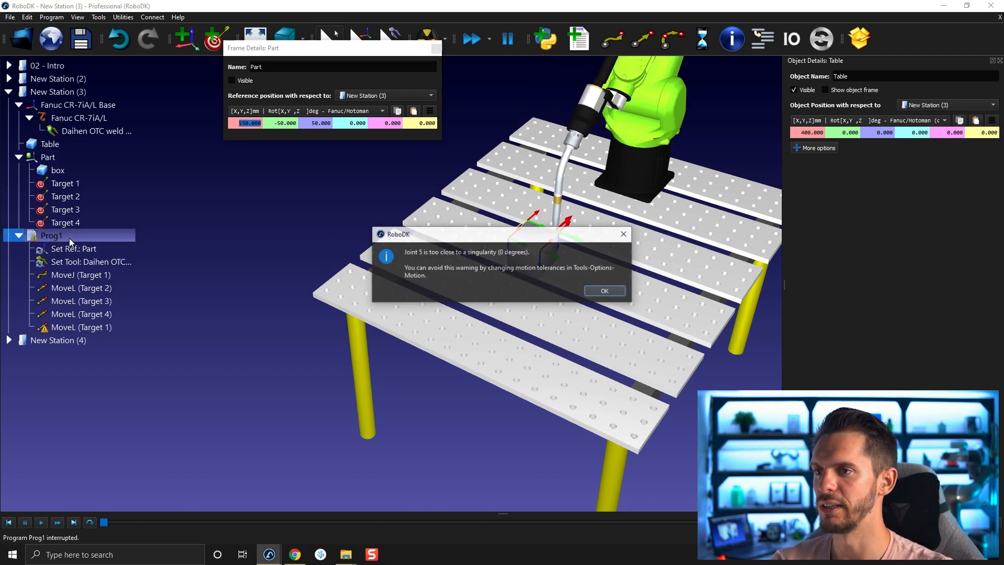
{"action": "left_click", "coordinate": [605, 291]}
{"action": "left_click_drag", "start_coordinate": [595, 182], "coordinate": [579, 304]}
{"action": "right_click_drag", "start_coordinate": [580, 304], "coordinate": [581, 305]}
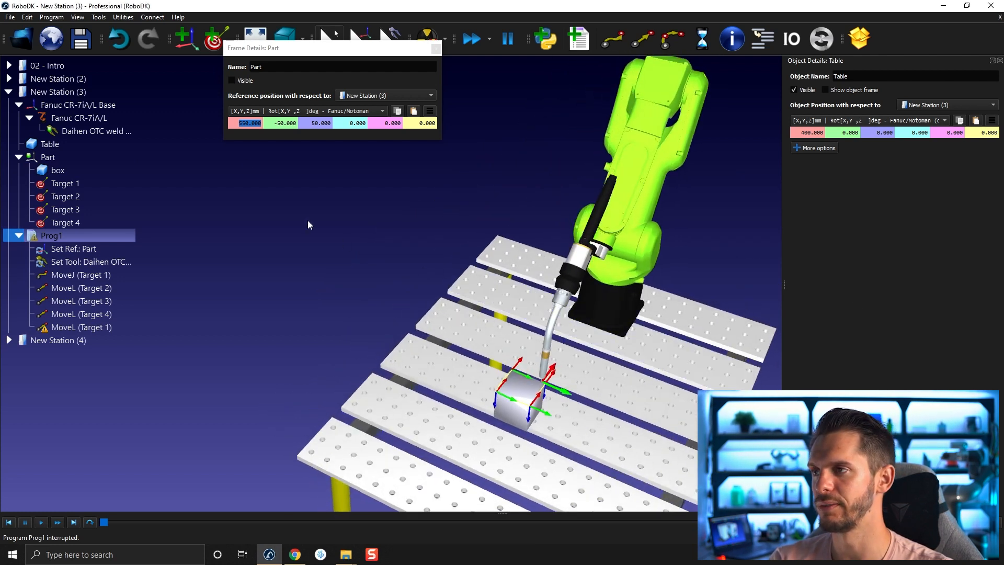
Set the Part frame's X position to 700 mm and run Prog1 again, closing the frame's details at the end.
{"action": "left_click", "coordinate": [235, 126]}
{"action": "type", "text": "700"}
{"action": "key", "text": "Return"}
{"action": "double_click", "coordinate": [55, 238]}
{"action": "middle_click_drag", "start_coordinate": [419, 362], "coordinate": [420, 223]}
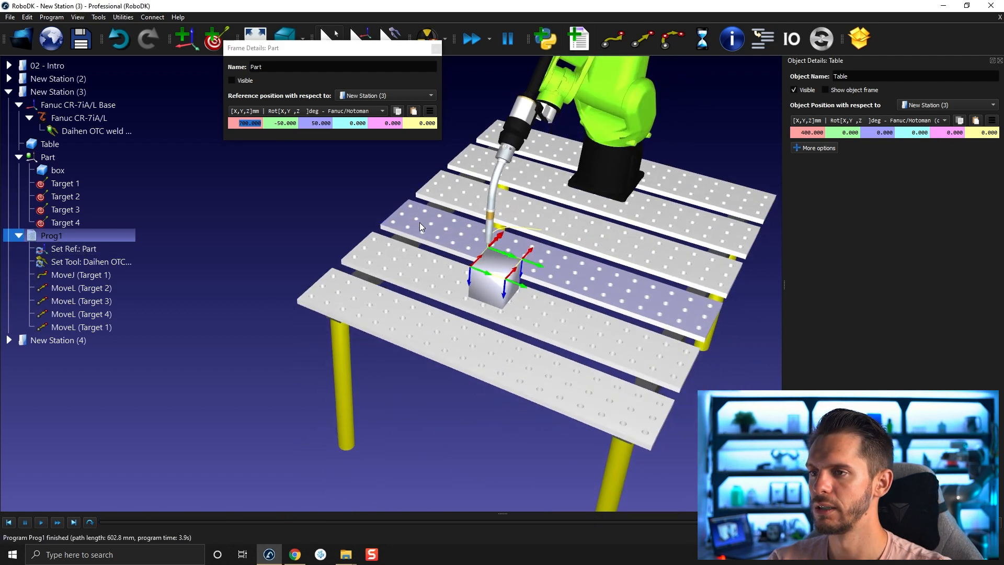
{"action": "scroll", "coordinate": [550, 226], "scroll_direction": "down", "scroll_amount": 4}
{"action": "right_click_drag", "start_coordinate": [520, 277], "coordinate": [557, 272]}
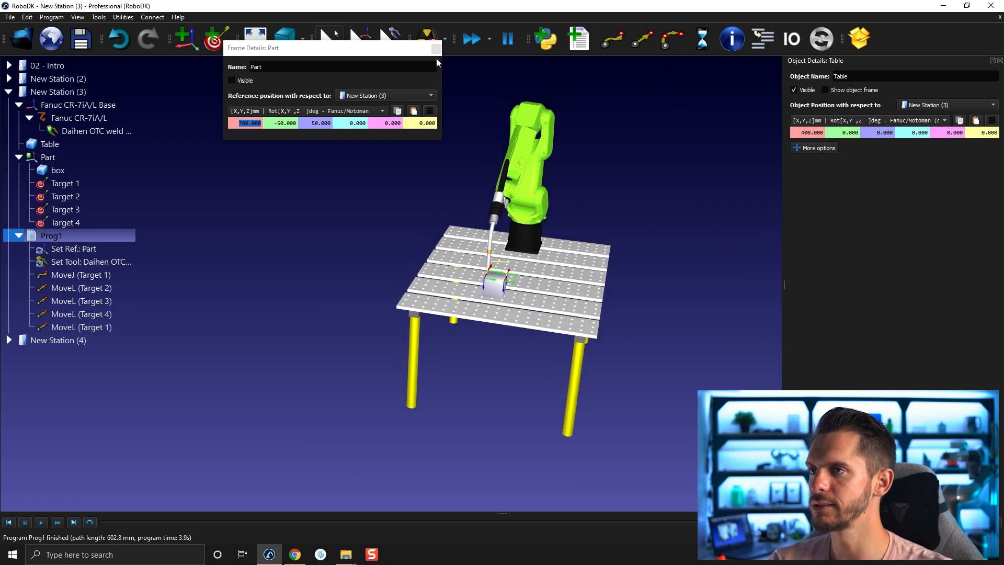
{"action": "left_click", "coordinate": [436, 48]}
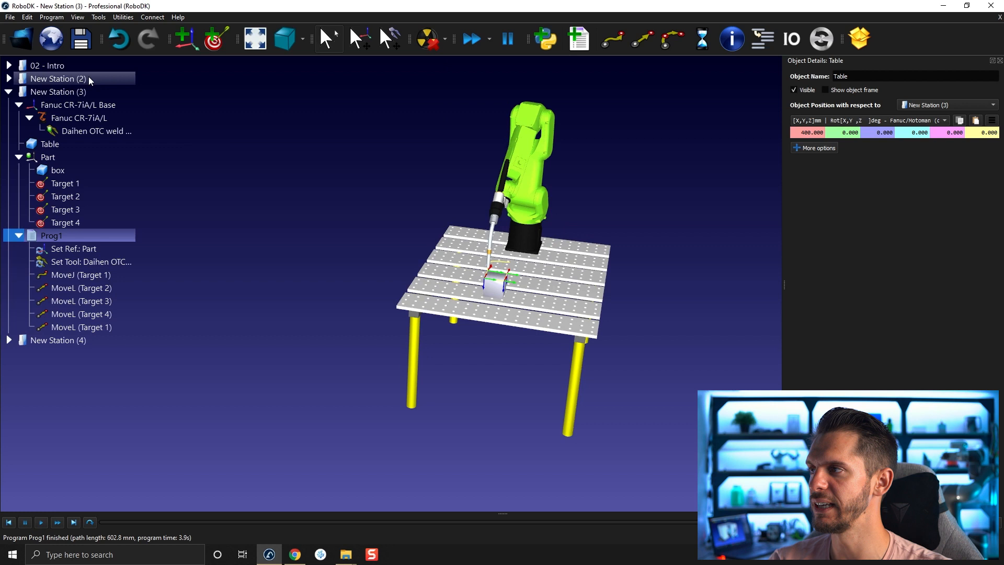
Switch to the 02 - Intro station and bring the cutting sheet and its table into view.
{"action": "left_click", "coordinate": [78, 67]}
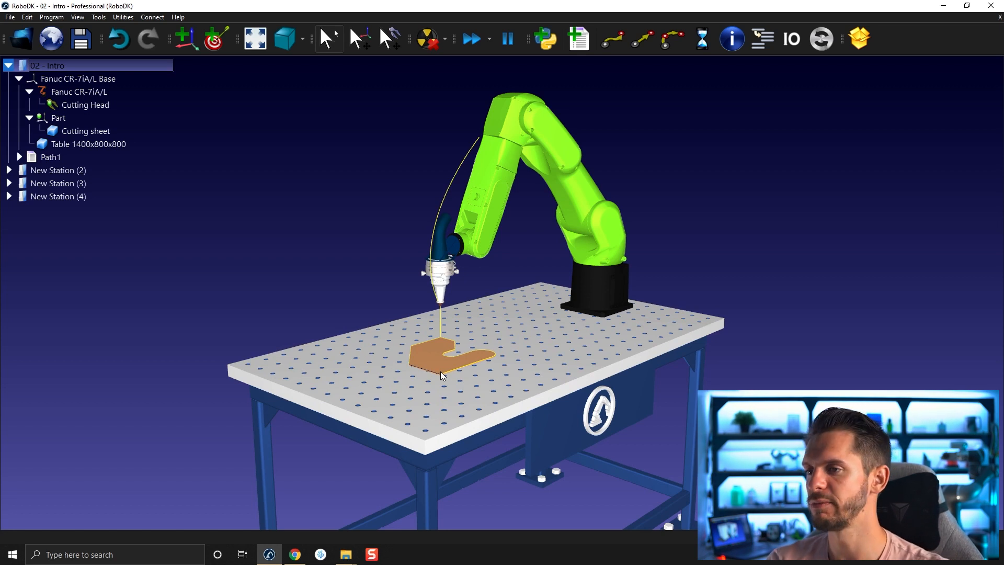
{"action": "middle_click_drag", "start_coordinate": [441, 373], "coordinate": [426, 312]}
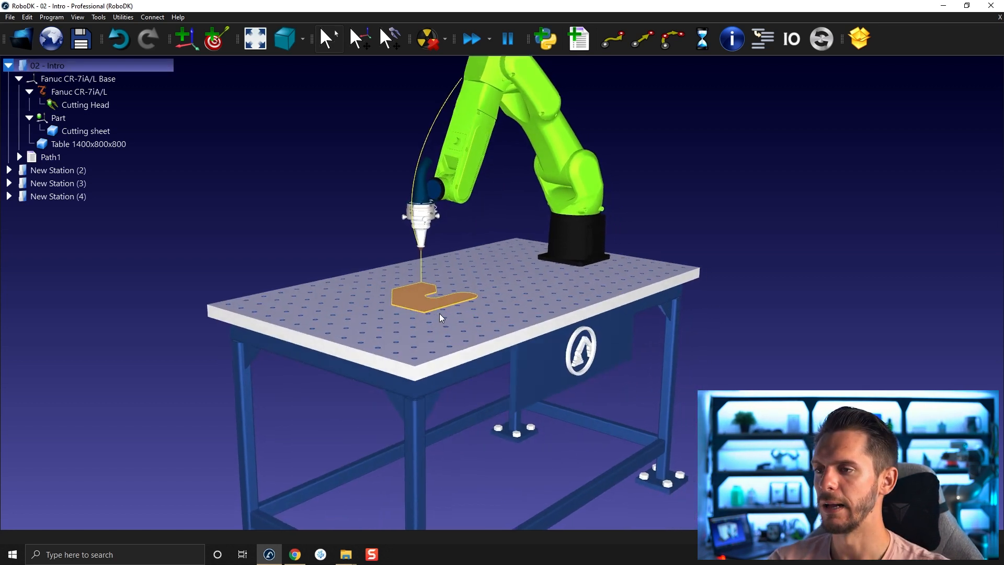